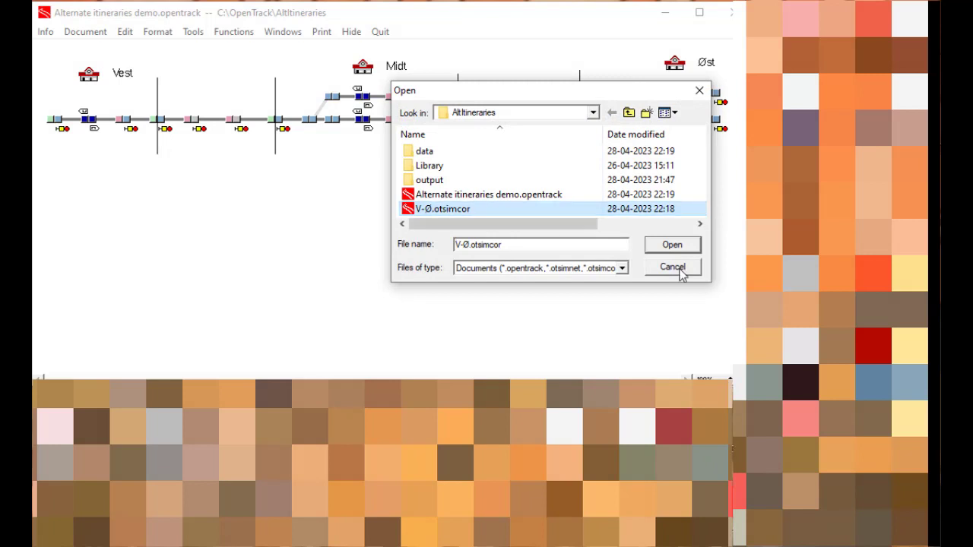
- Open the train diagram V-Ø.otsimcor and run the simulation with the diagram in view
click(673, 245)
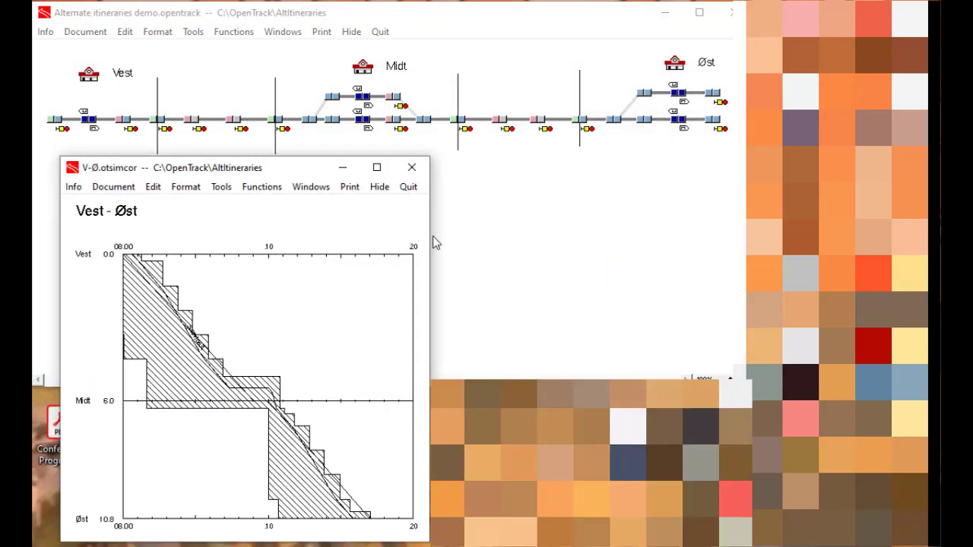
click(194, 31)
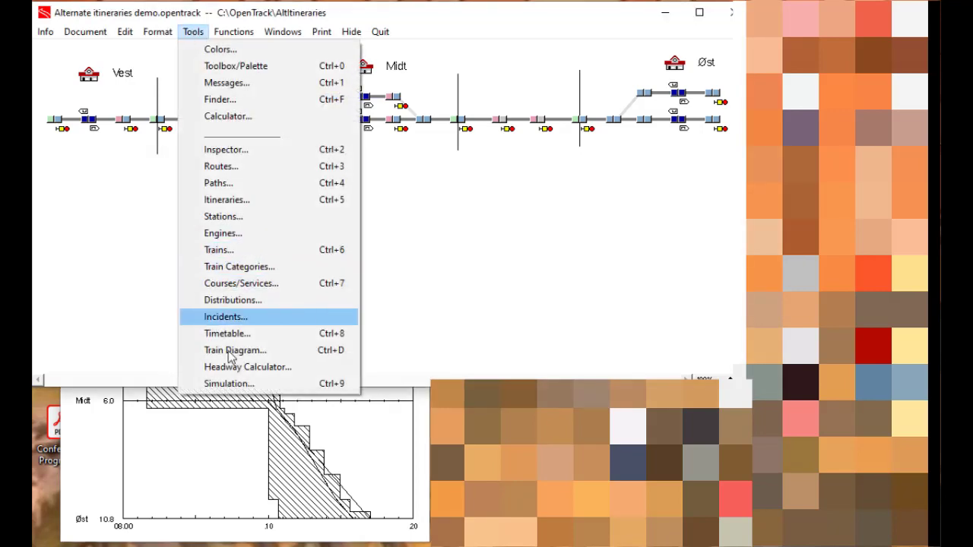
click(230, 384)
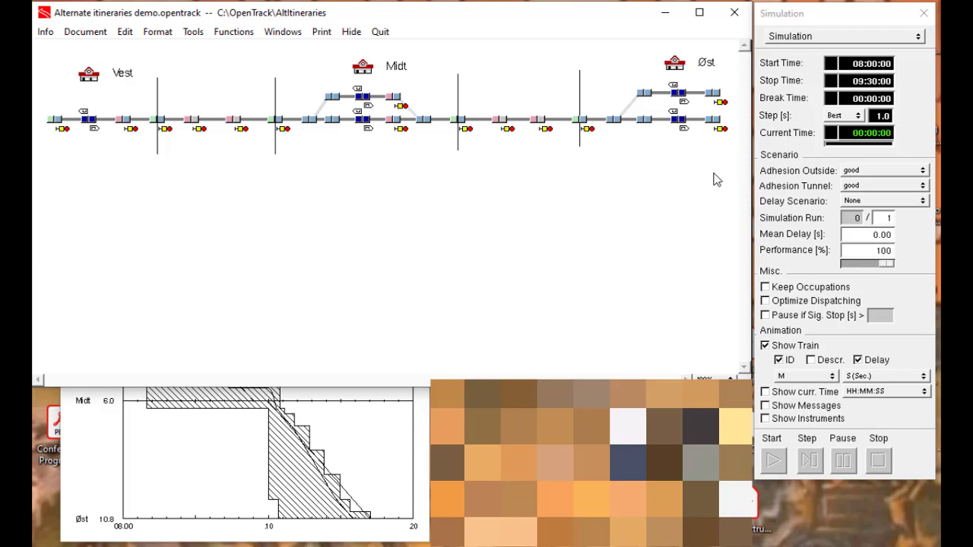
click(379, 446)
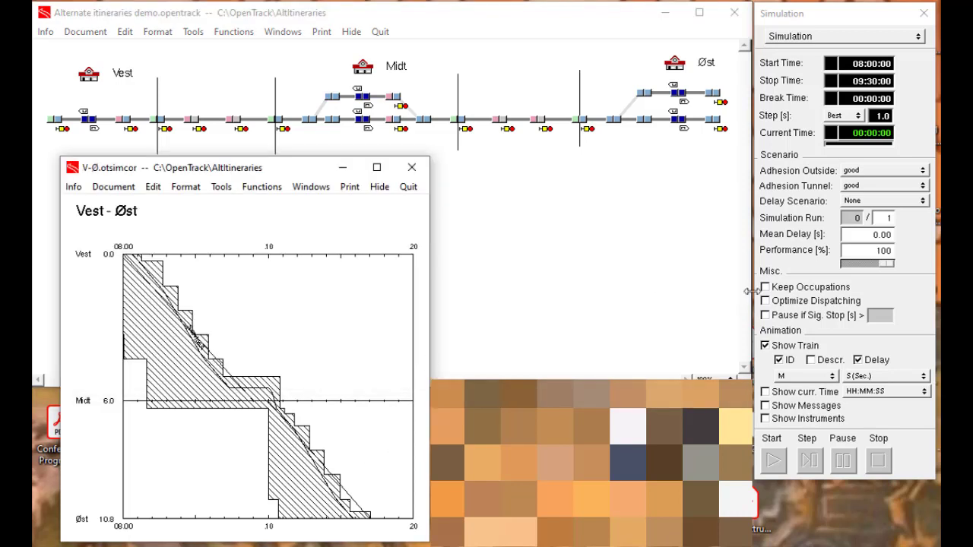
click(774, 464)
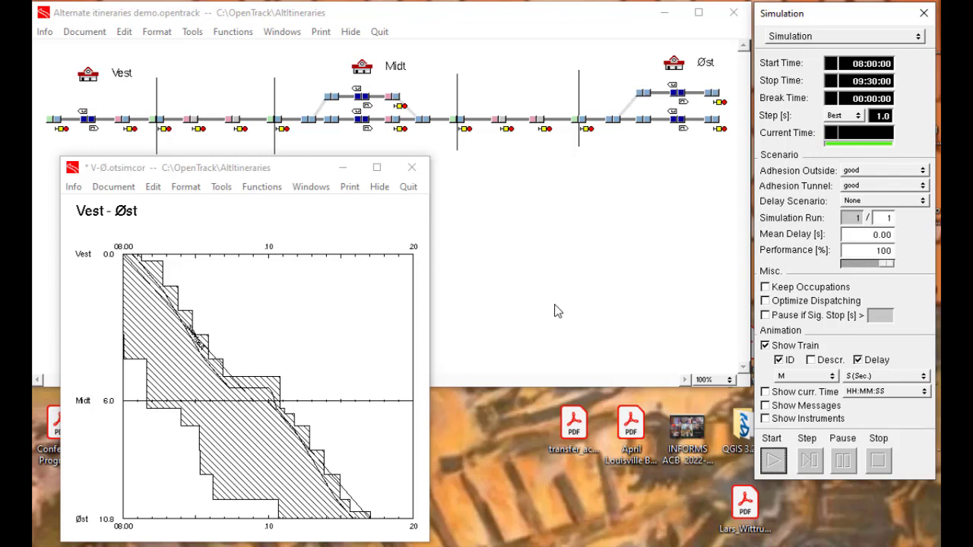
- Calculate the minimum headway between two ServiceA trains at 60% performance, searching from 60 to 600 s
click(193, 32)
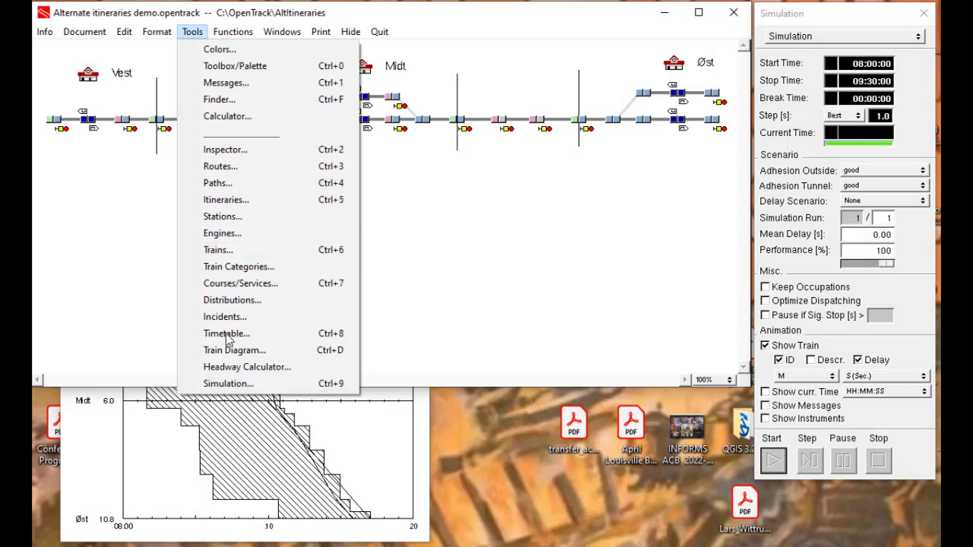
click(236, 367)
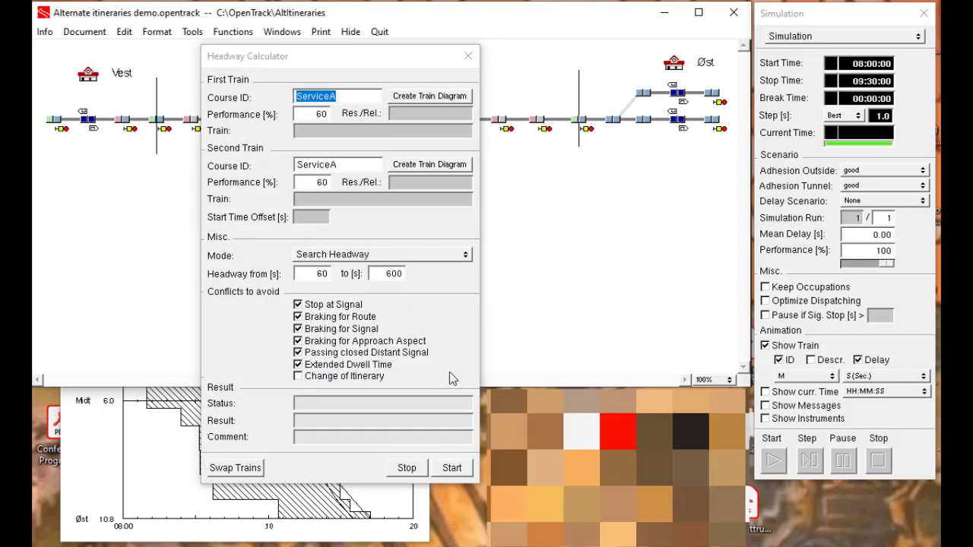
click(451, 468)
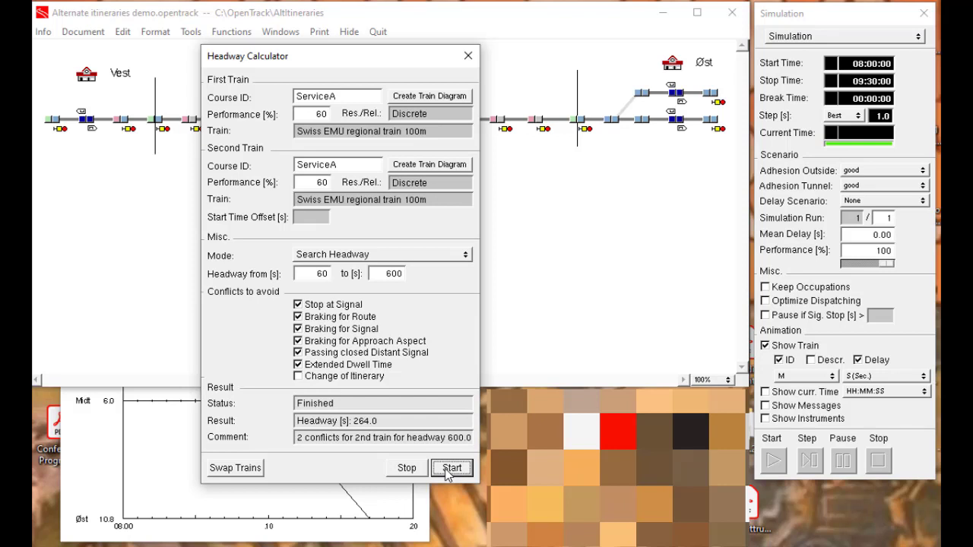
click(467, 56)
- Duplicate the ServiceA course as CopyOfServiceA, including its timetable entry
click(190, 31)
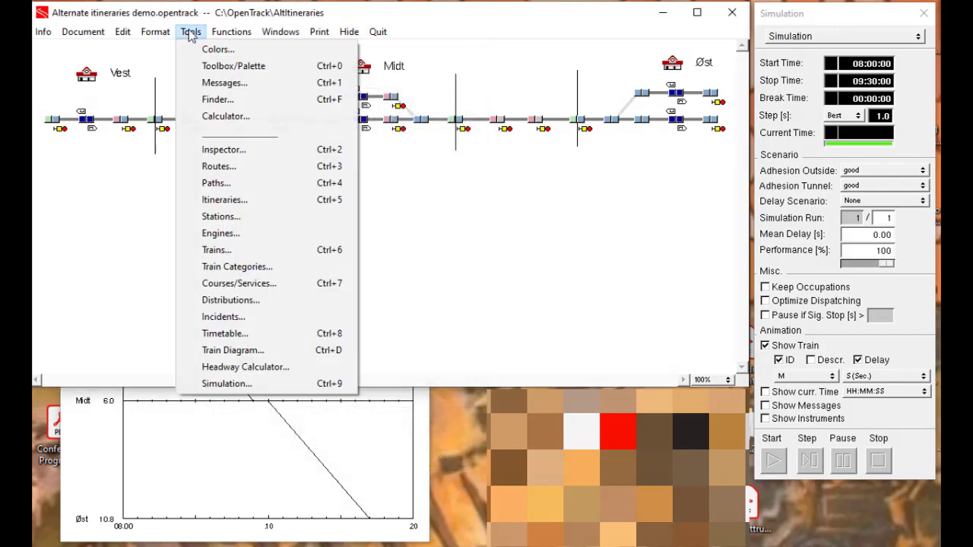
click(228, 283)
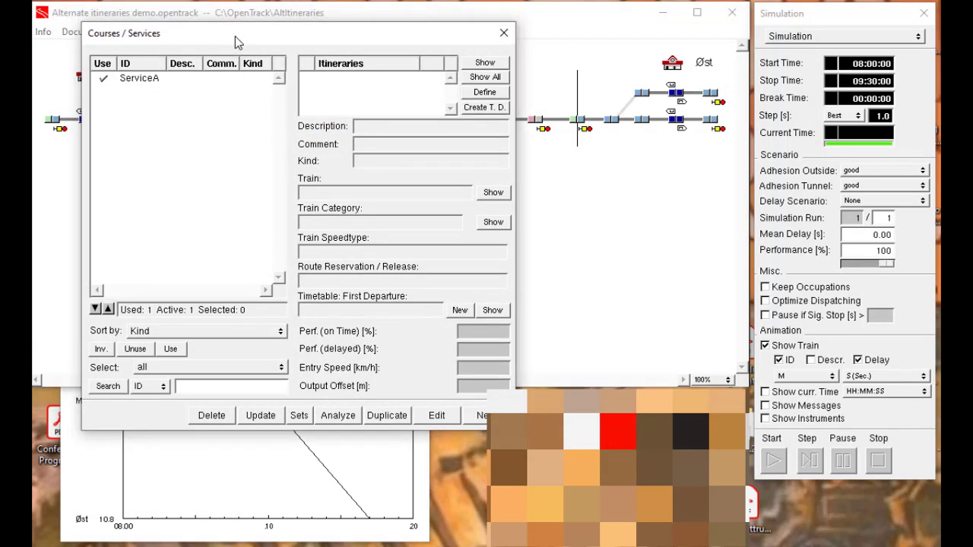
click(162, 85)
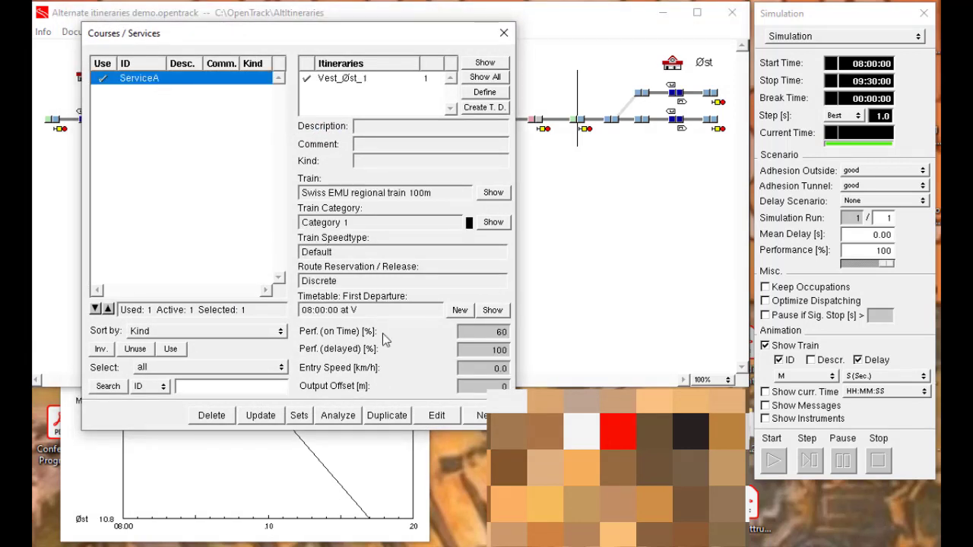
click(387, 416)
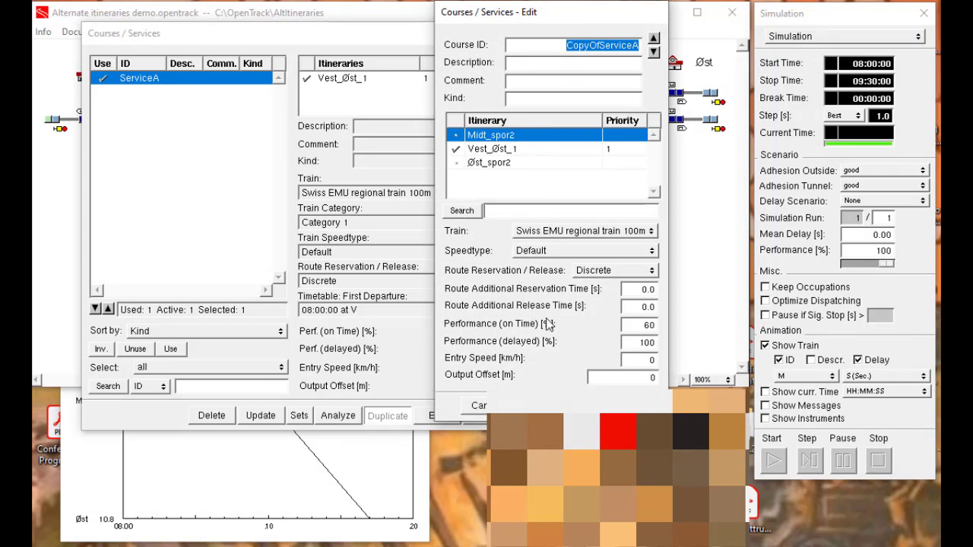
click(607, 405)
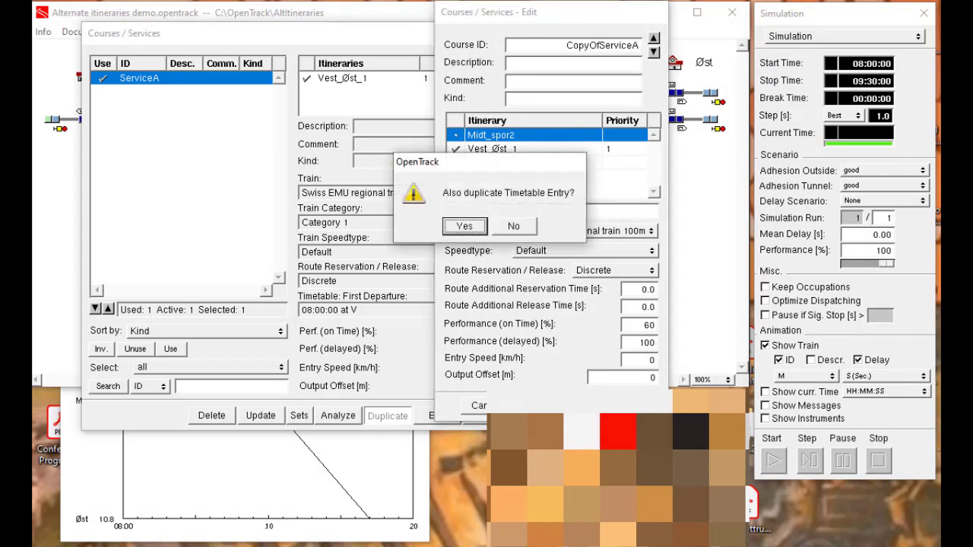
click(464, 227)
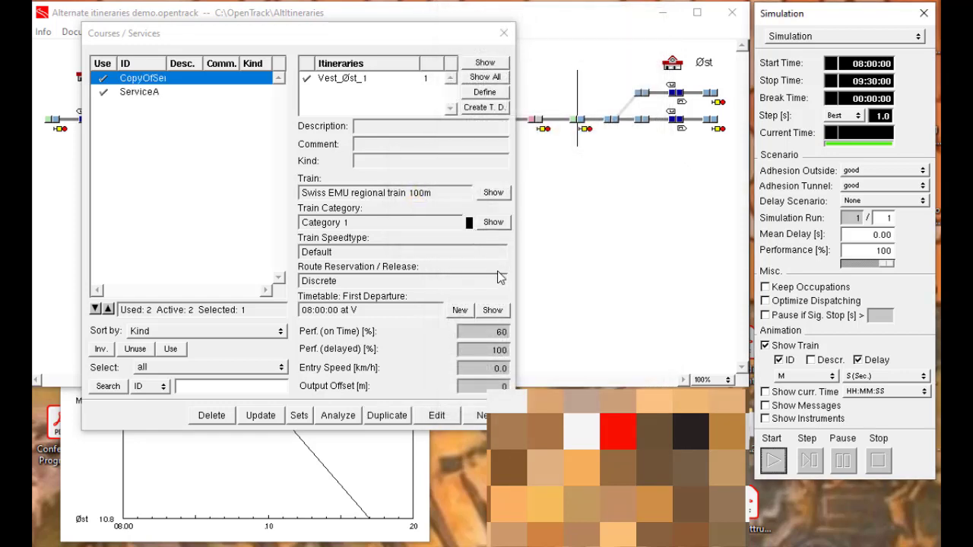
- In CopyOfServiceA's timetable, set departure at V to 08:05:00, arrival and departure at M to 08:14:00 and 08:15:00, and arrival at Ø to 08:22:00
click(493, 310)
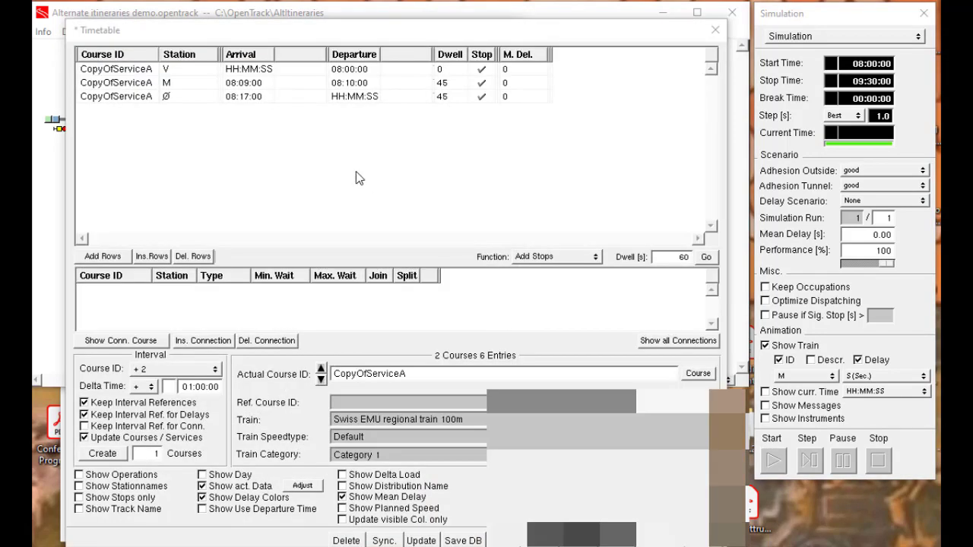
click(349, 72)
text(05)
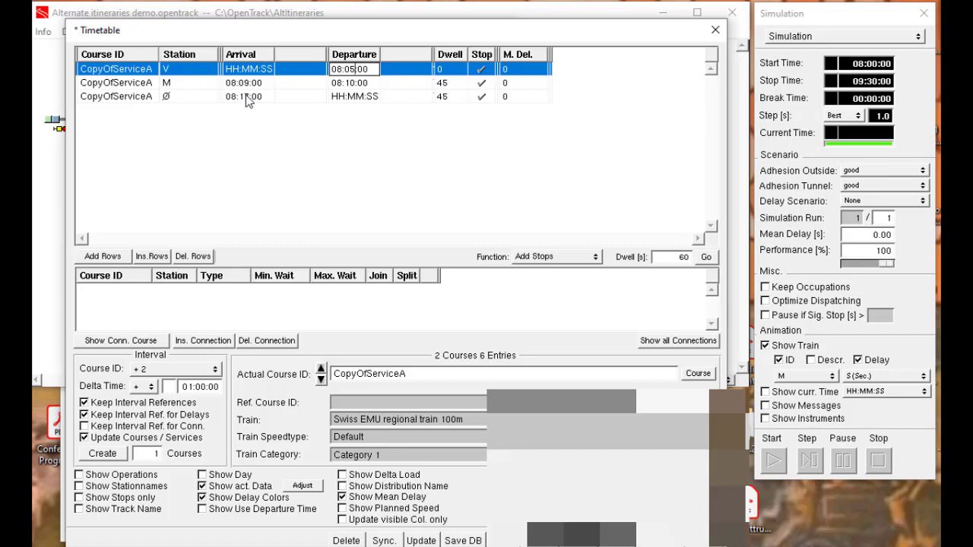
click(250, 84)
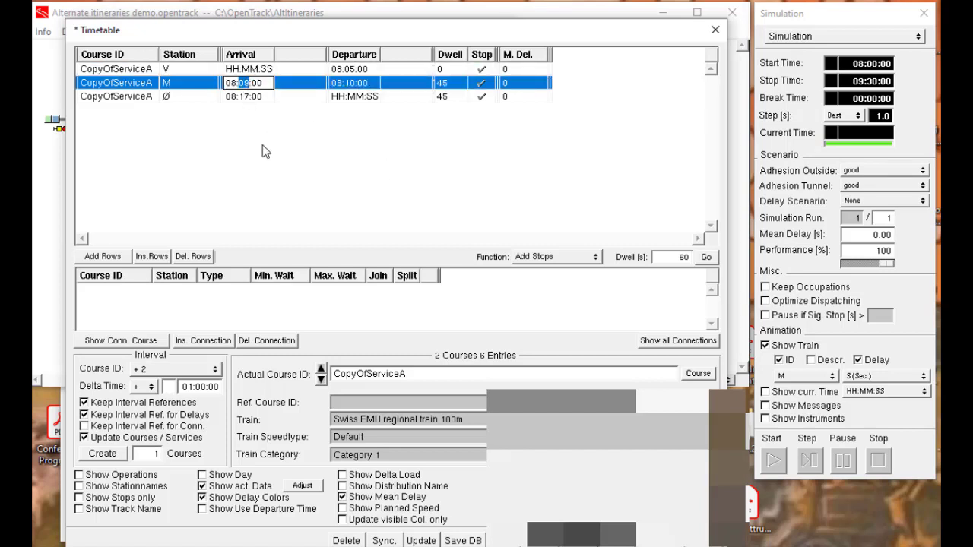
text(14)
click(349, 86)
click(347, 86)
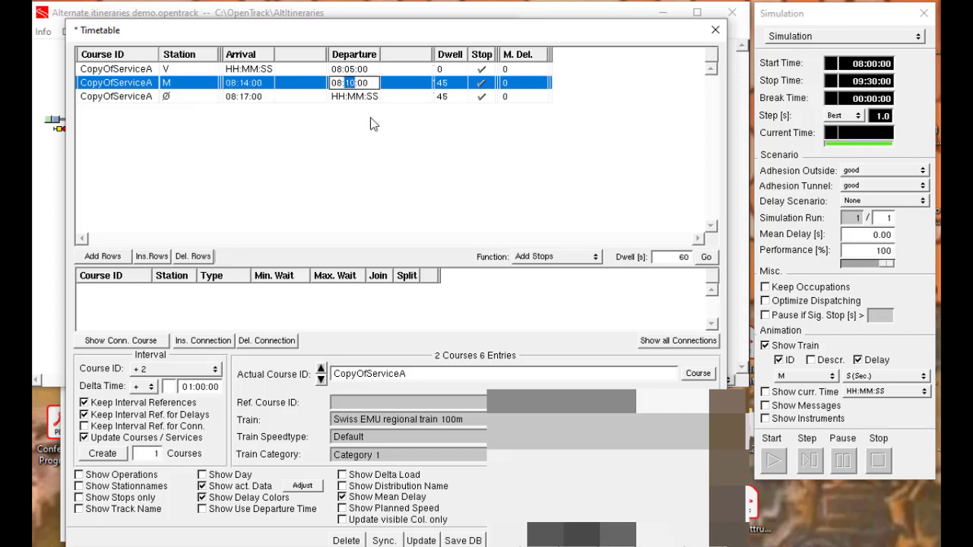
text(15)
click(243, 97)
text(22)
key(Return)
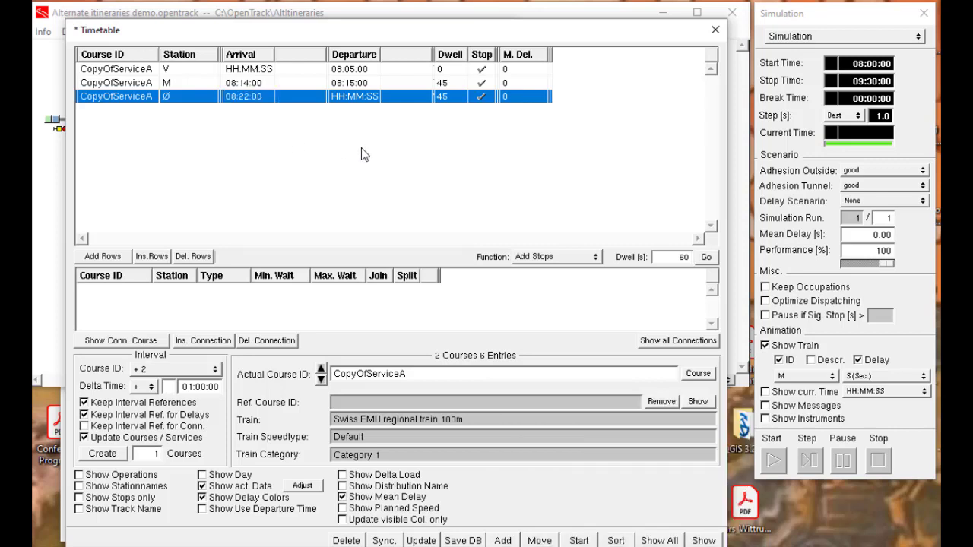
- Save CopyOfServiceA's timetable to the database and run the simulation with both courses
click(461, 540)
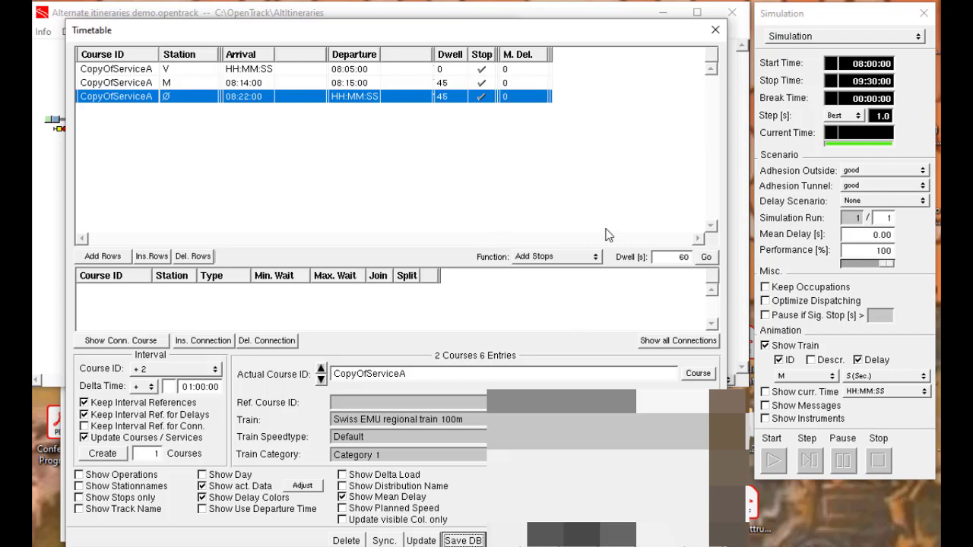
click(716, 30)
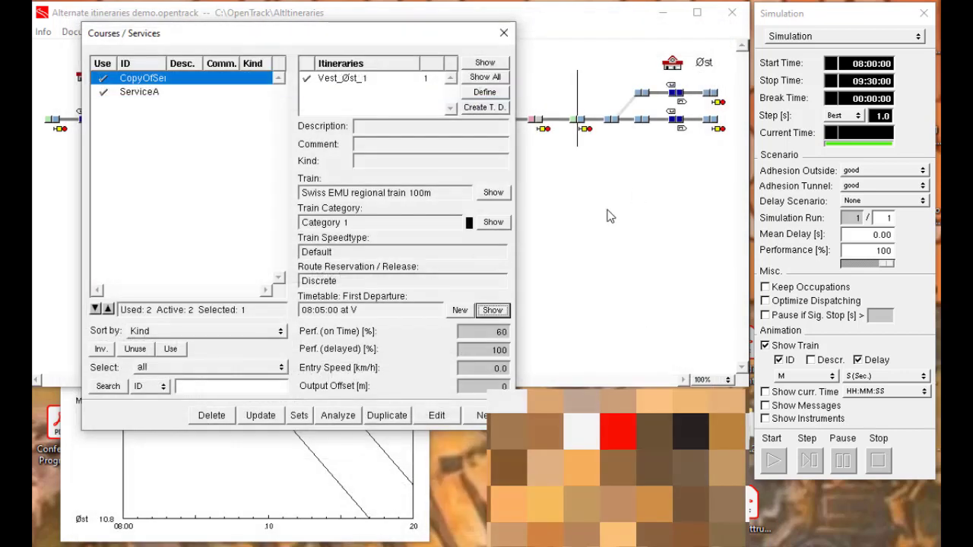
click(503, 33)
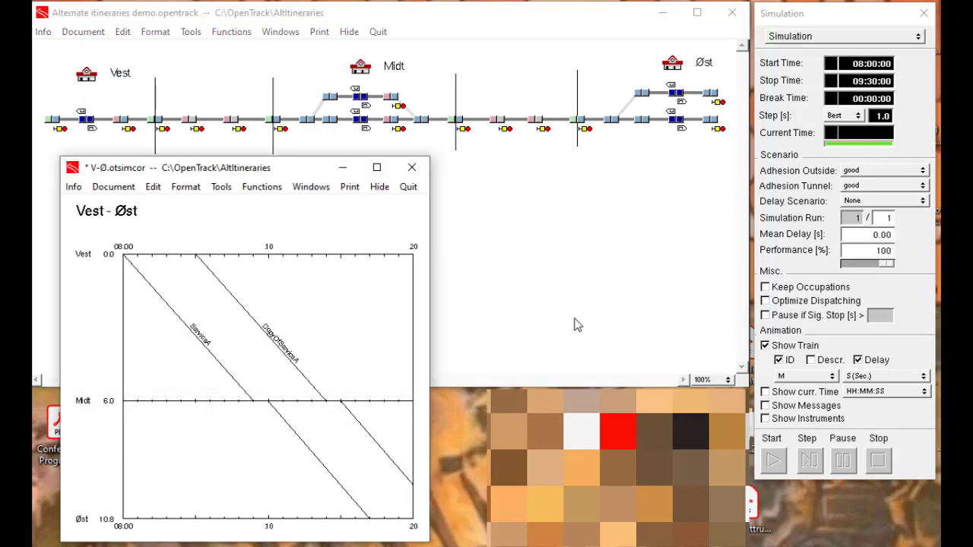
click(774, 467)
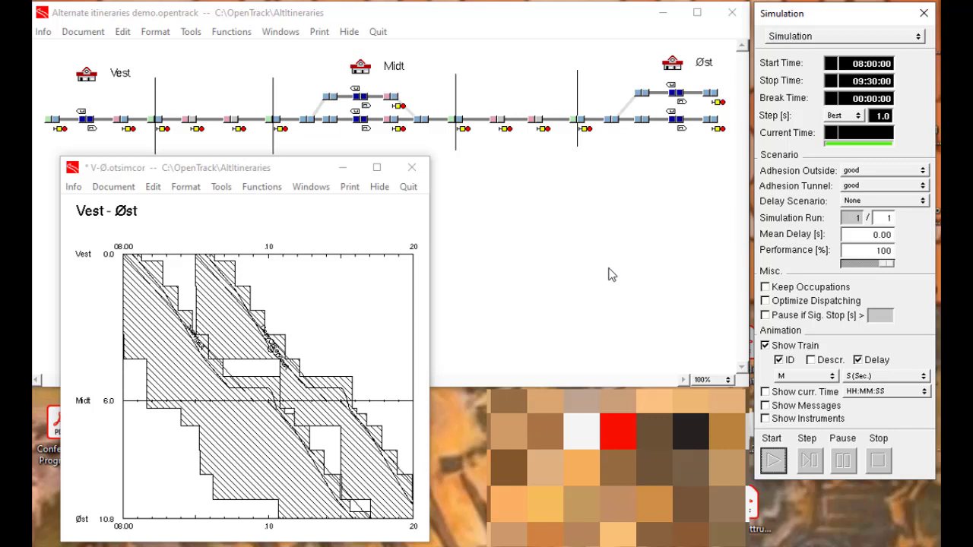
- Set ServiceA's dwell time at station M to 300 s in the timetable and save it to the database
click(502, 232)
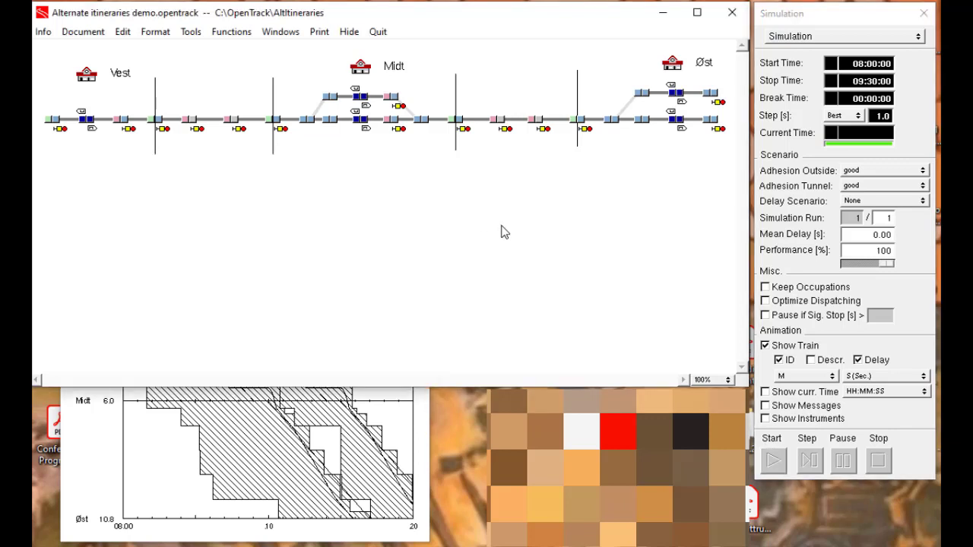
click(190, 33)
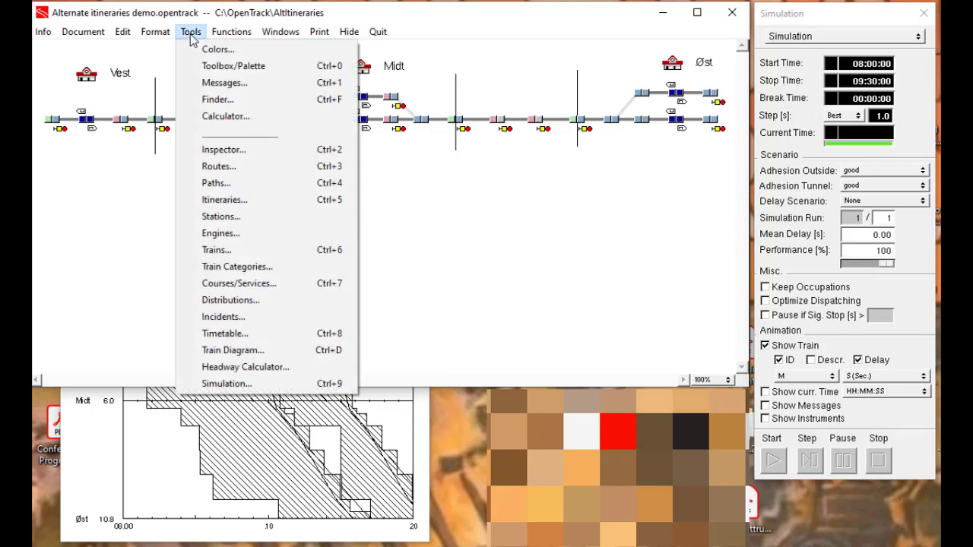
click(228, 335)
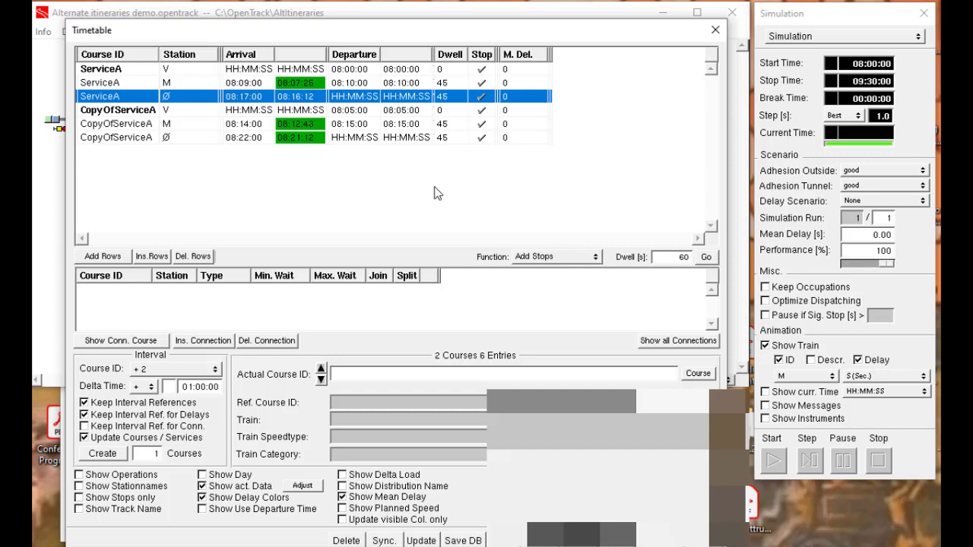
click(449, 86)
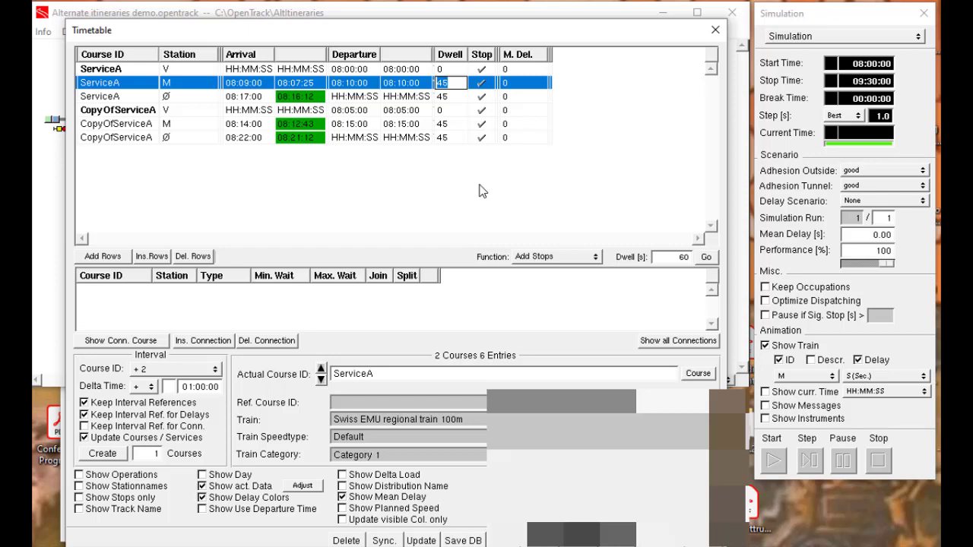
text(300)
key(Return)
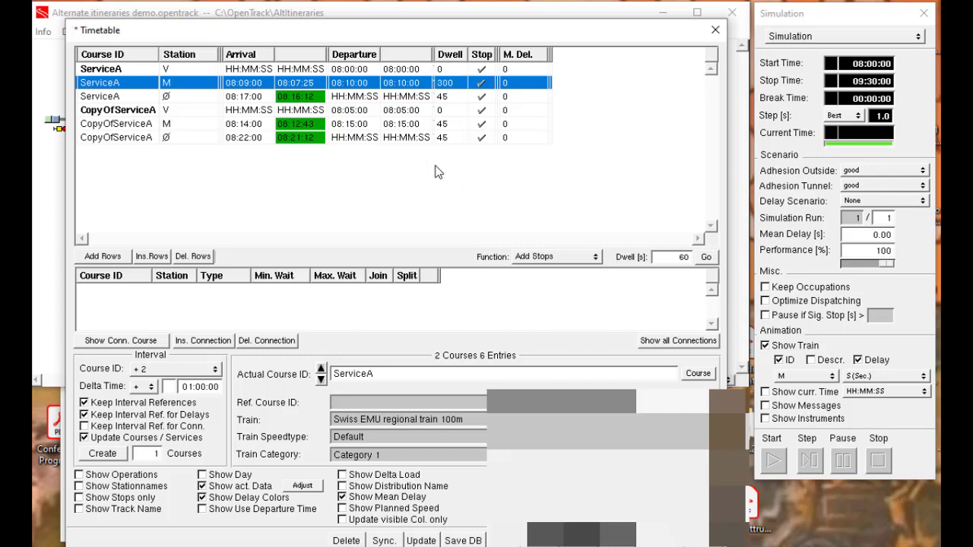
click(478, 538)
click(715, 30)
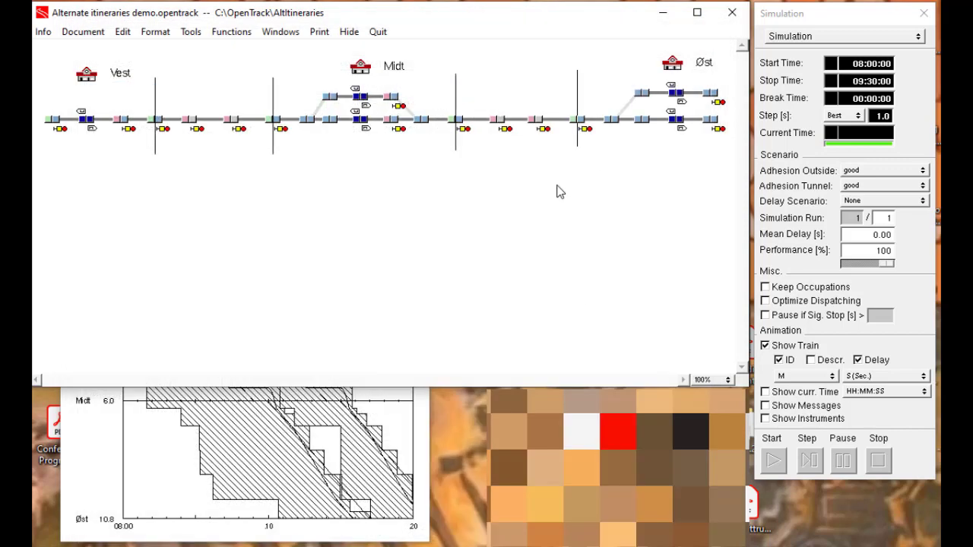
- Run the simulation at a 300:1 step with the train diagram in view, switching the step to Best during the run
click(384, 416)
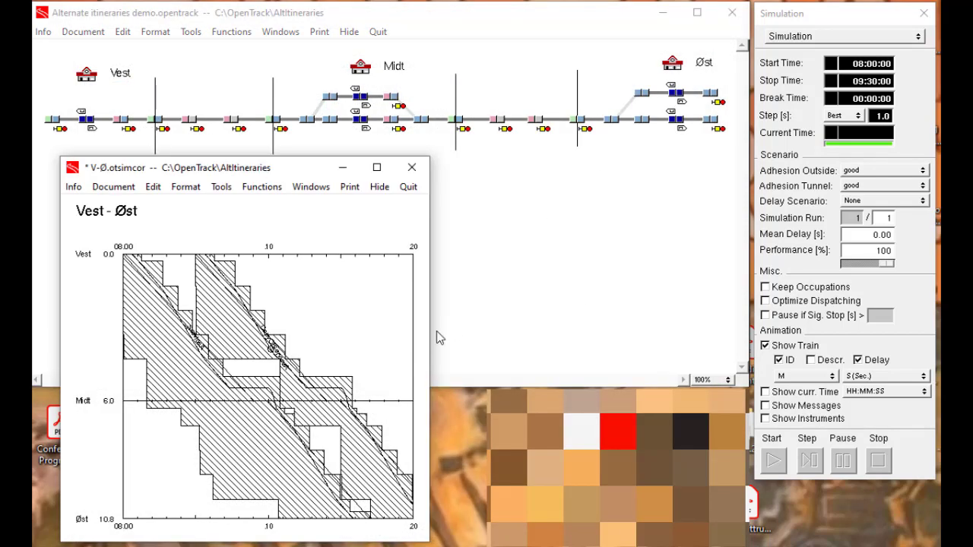
click(857, 117)
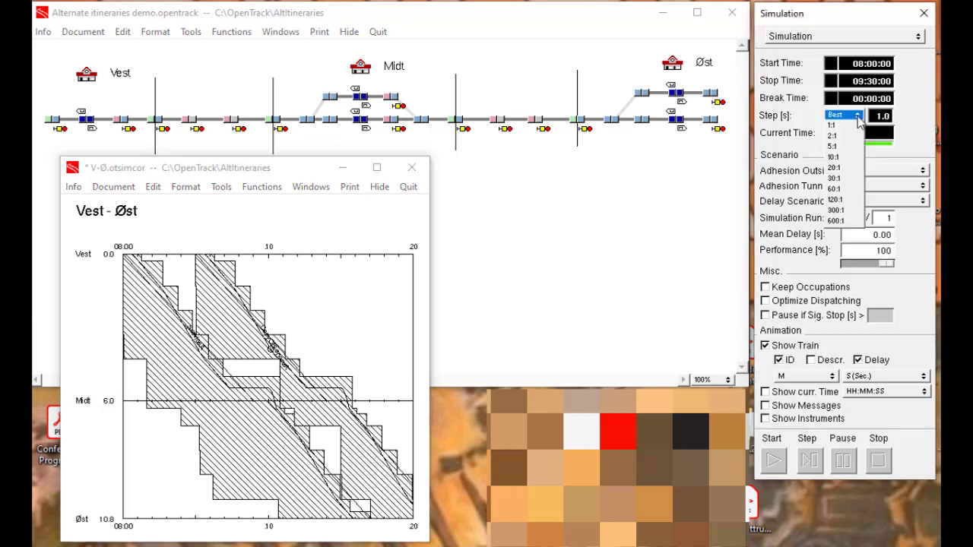
click(846, 211)
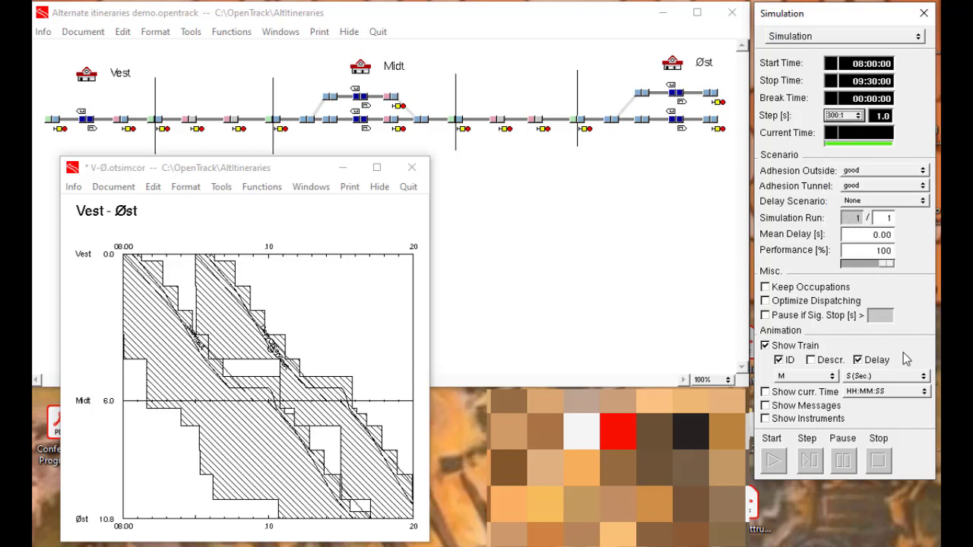
click(774, 463)
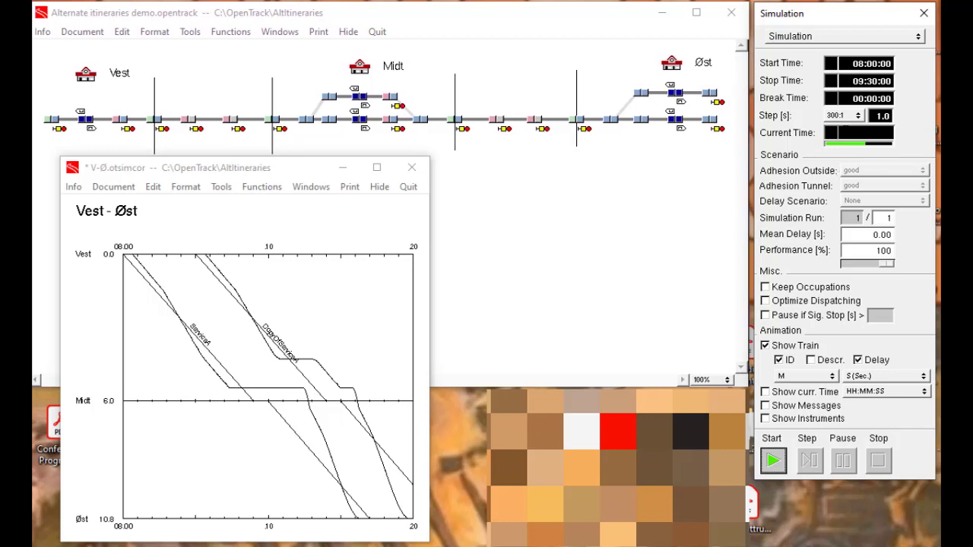
click(845, 116)
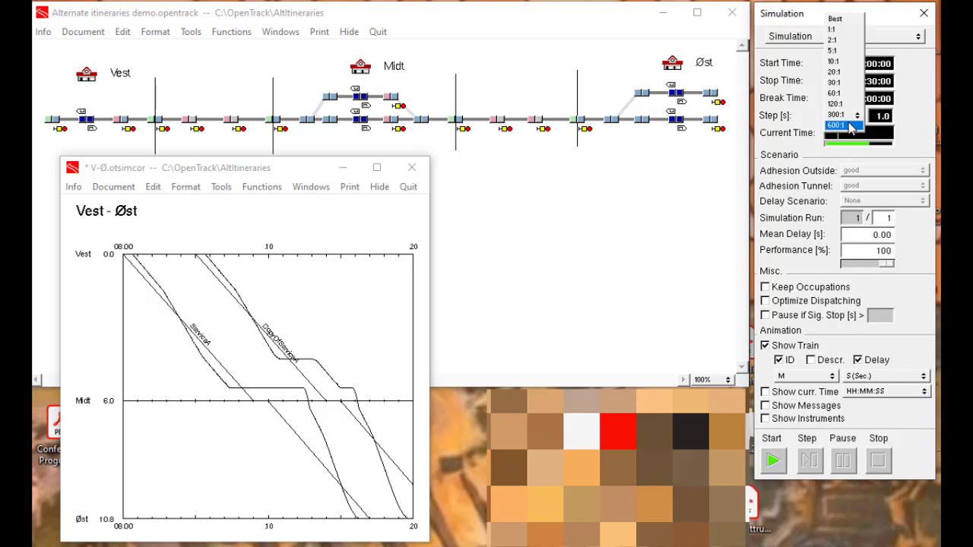
click(835, 18)
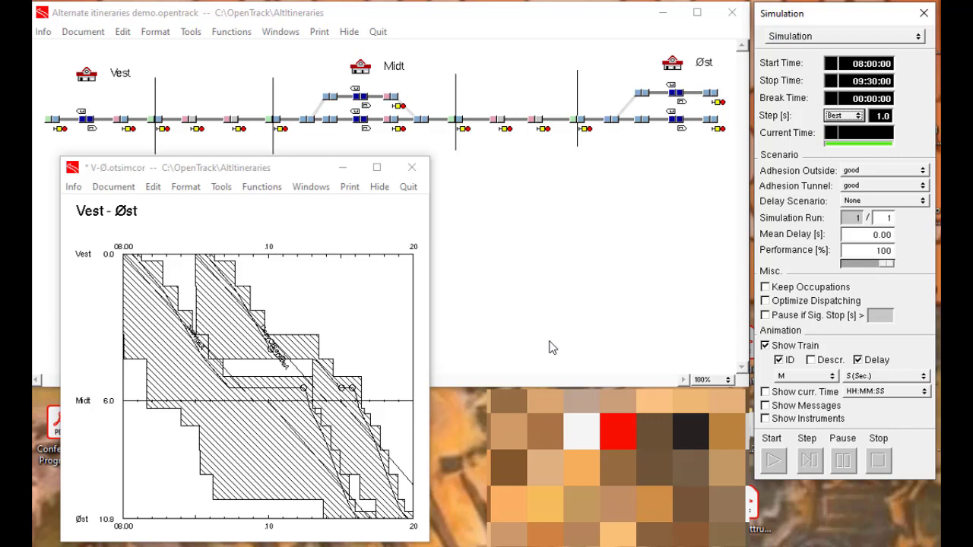
- Check which itineraries are assigned to CopyOfServiceA in the courses list
click(541, 341)
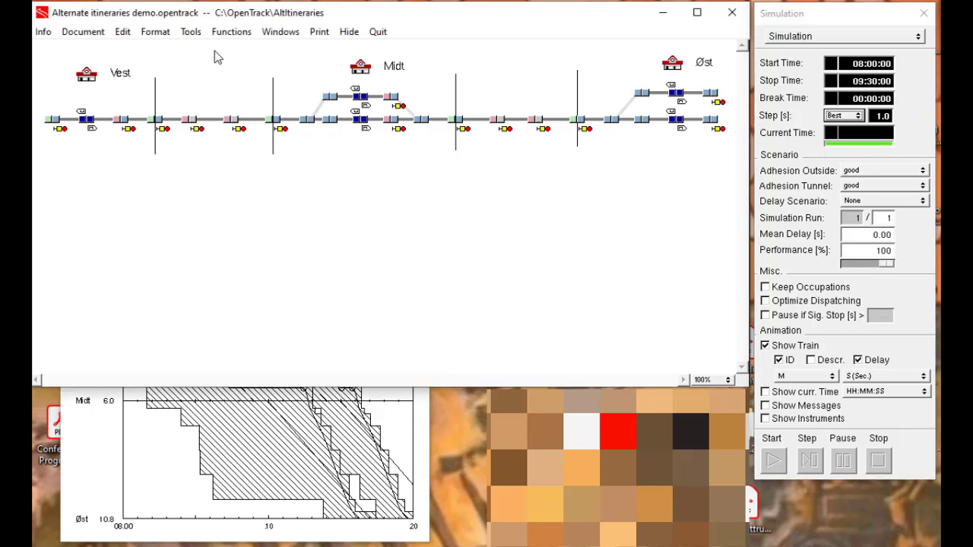
click(195, 34)
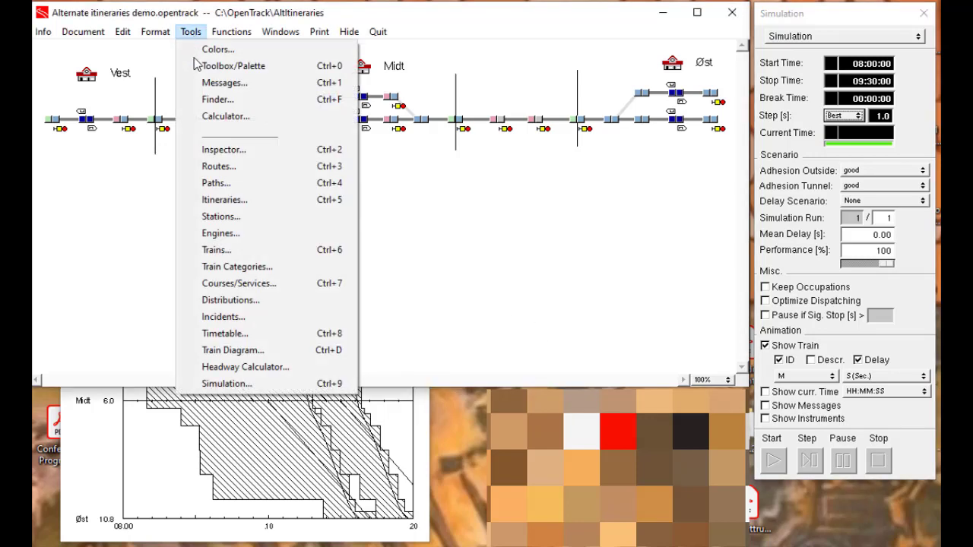
click(226, 280)
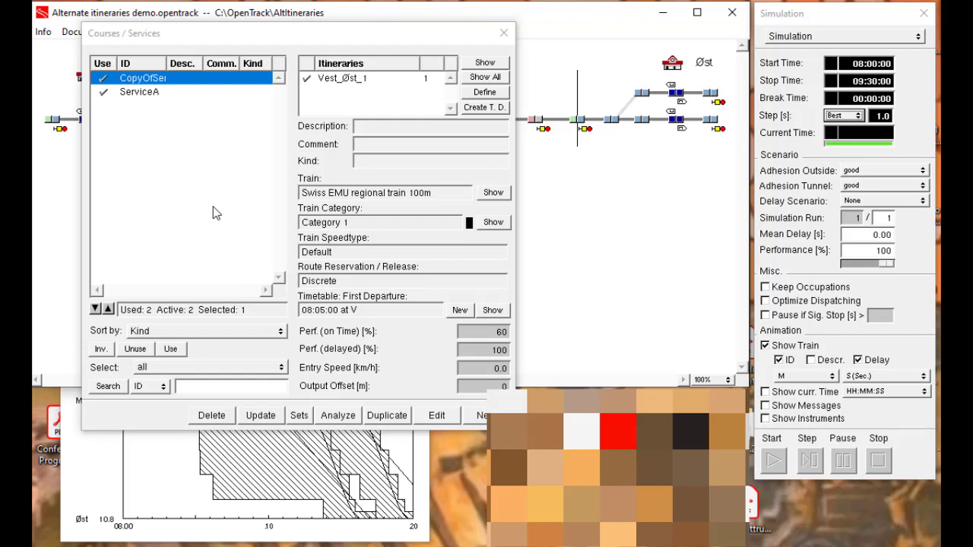
click(504, 33)
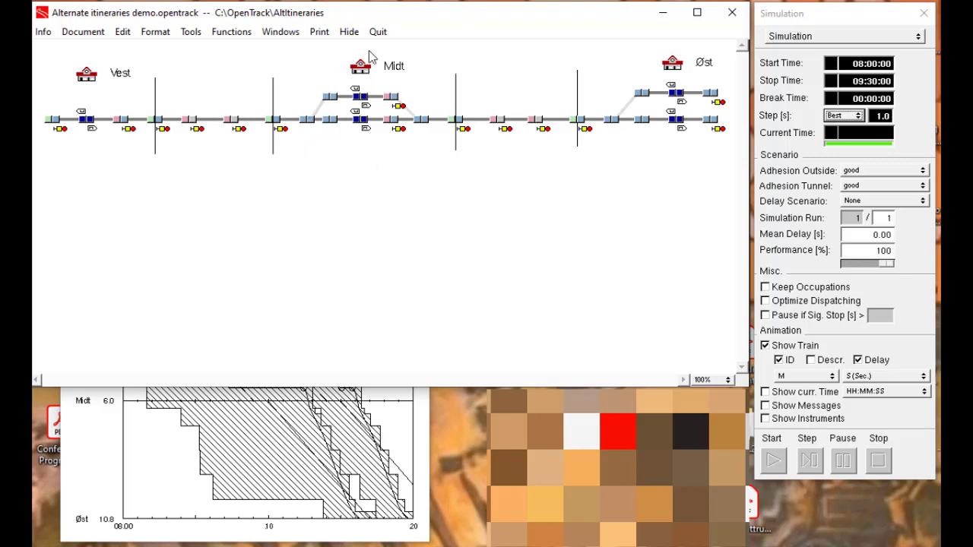
- Highlight the Midt_spor2 itinerary on the track layout to inspect its route, and close the itinerary list
click(190, 32)
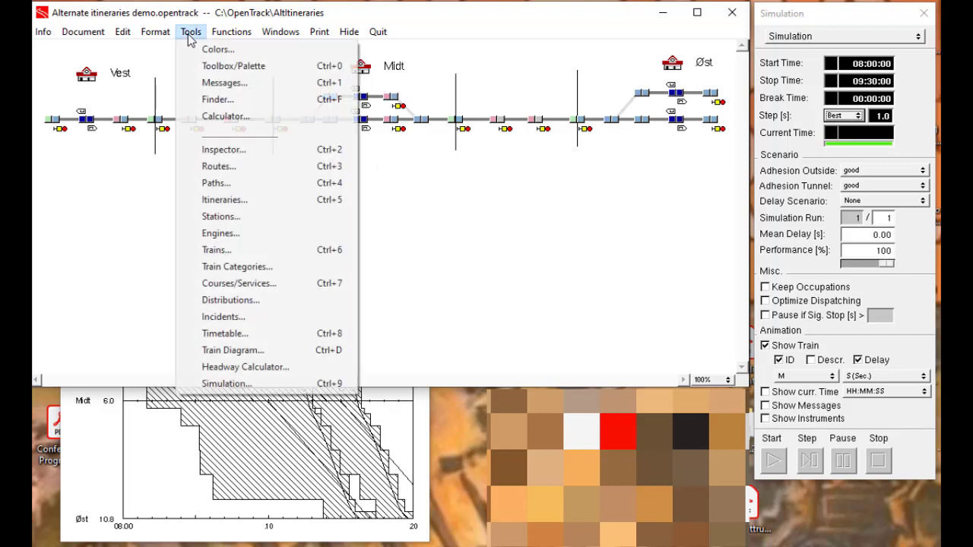
click(221, 200)
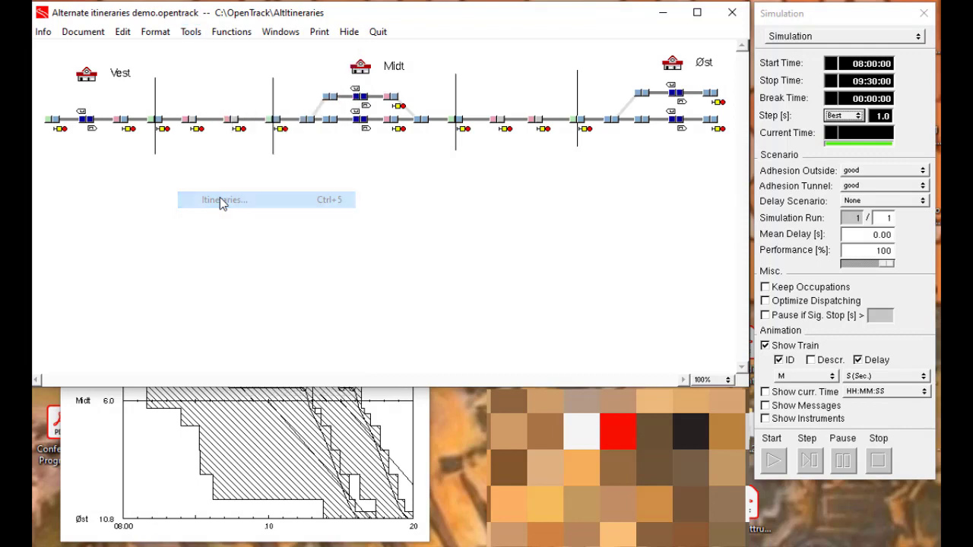
drag(446, 41, 355, 162)
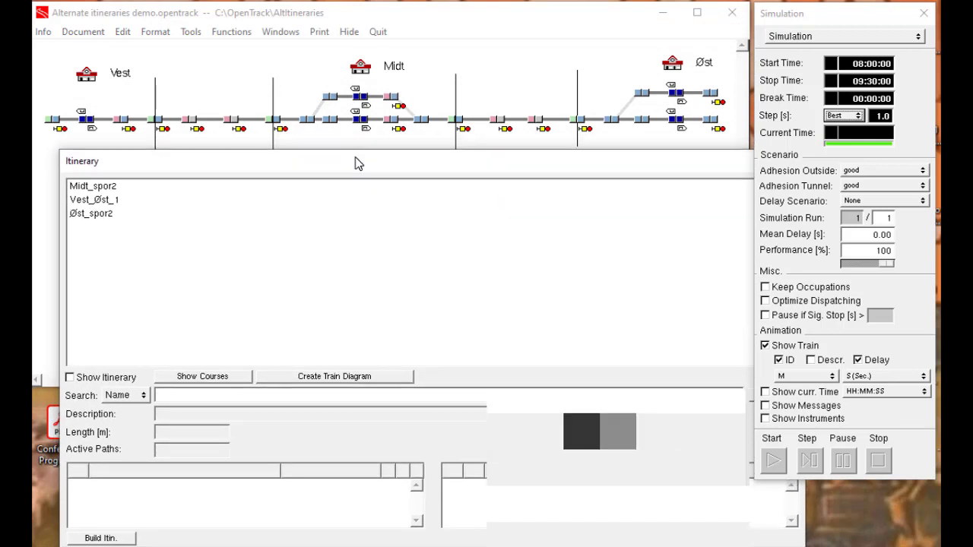
click(86, 380)
click(109, 190)
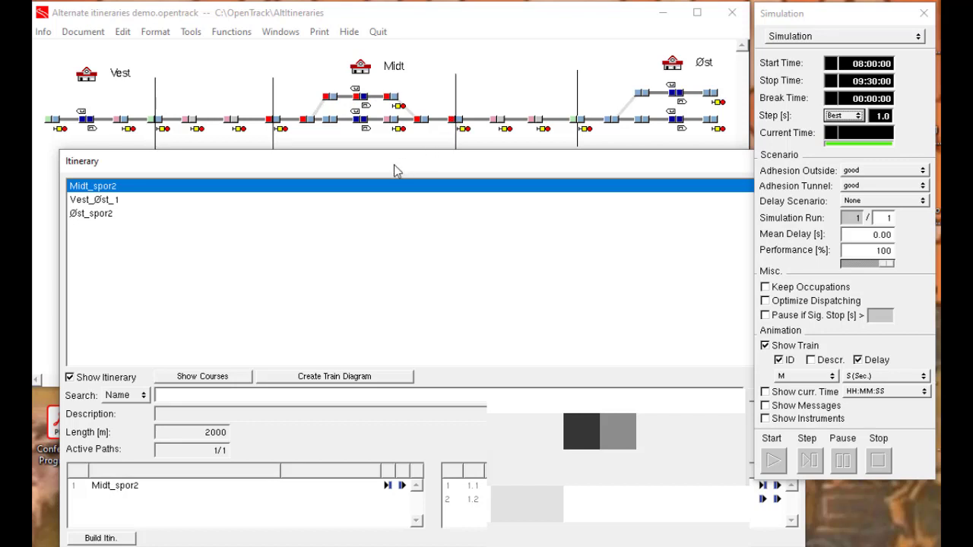
drag(394, 165, 327, 81)
click(725, 79)
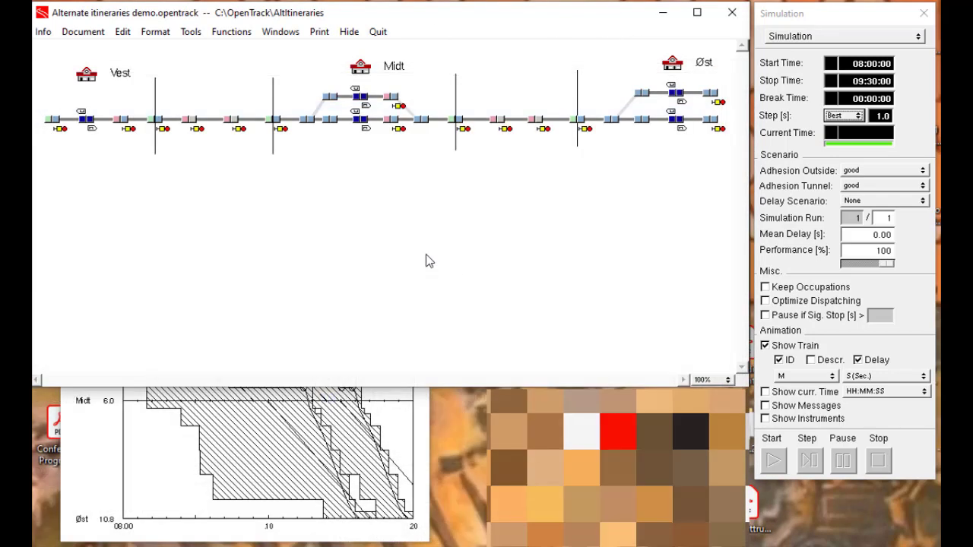
- Add the Midt_spor2 itinerary to CopyOfServiceA with priority 2, behind Vest_Øst_1, and close the course list
click(193, 33)
click(228, 283)
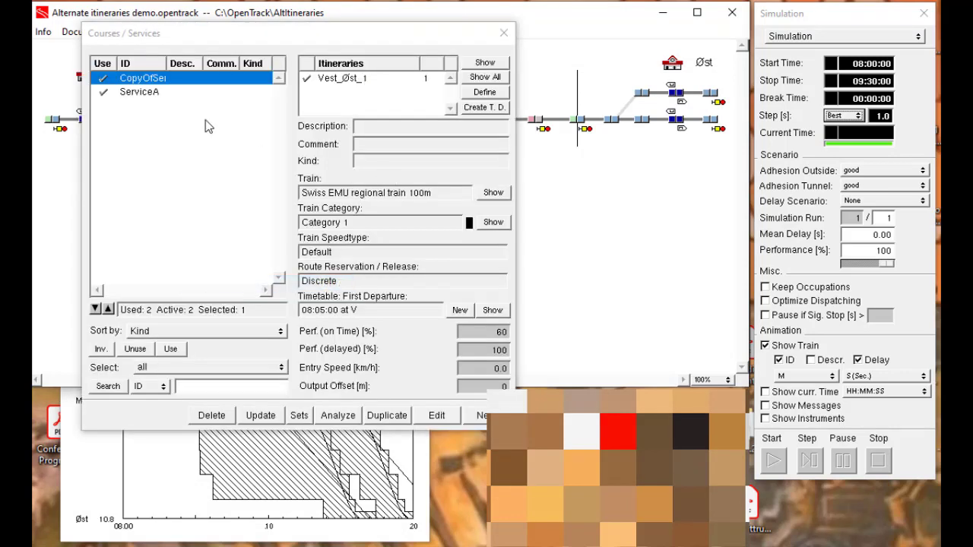
drag(263, 32, 317, 169)
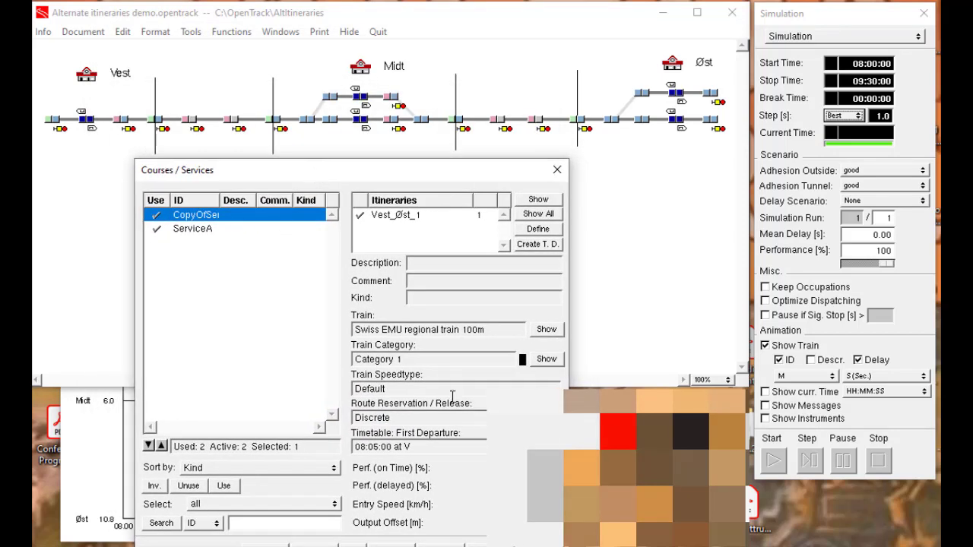
click(477, 546)
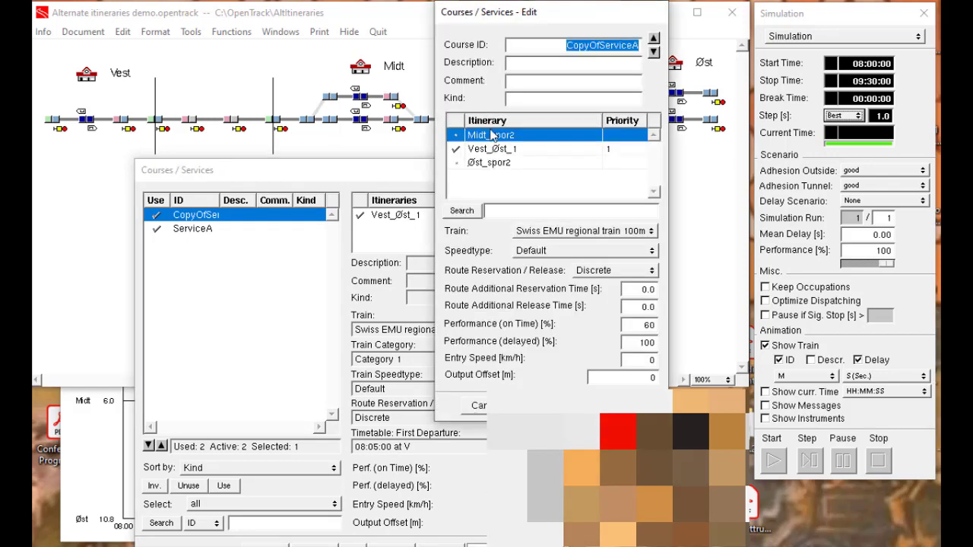
drag(530, 18, 248, 120)
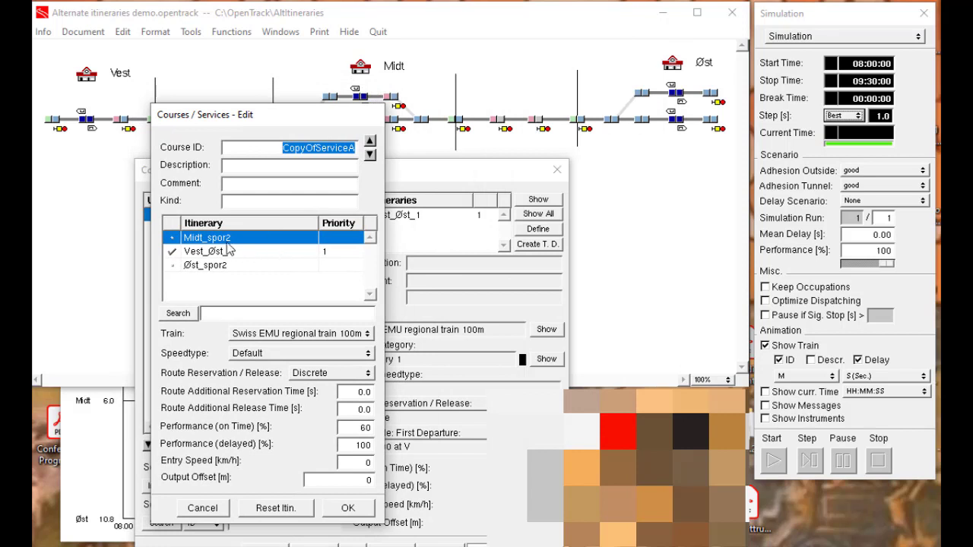
click(171, 238)
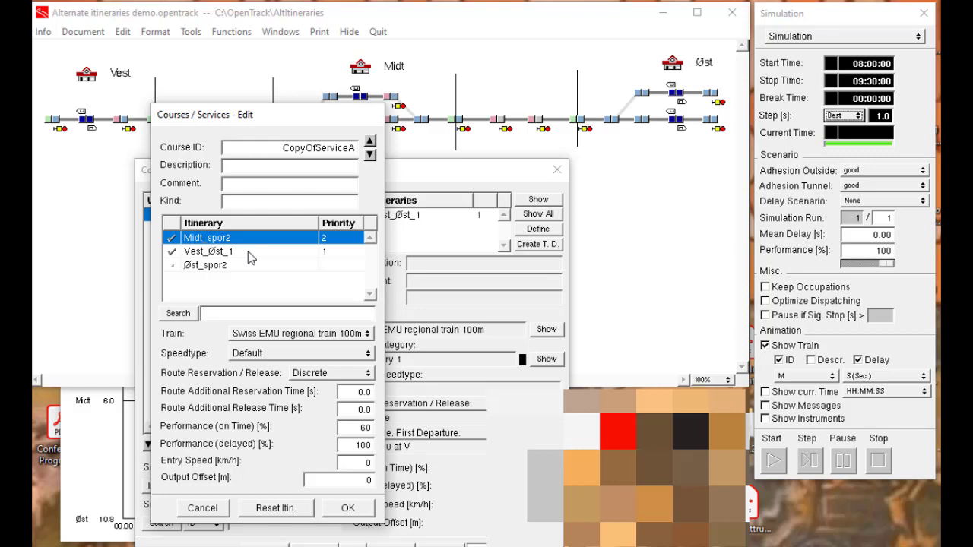
drag(282, 121, 306, 167)
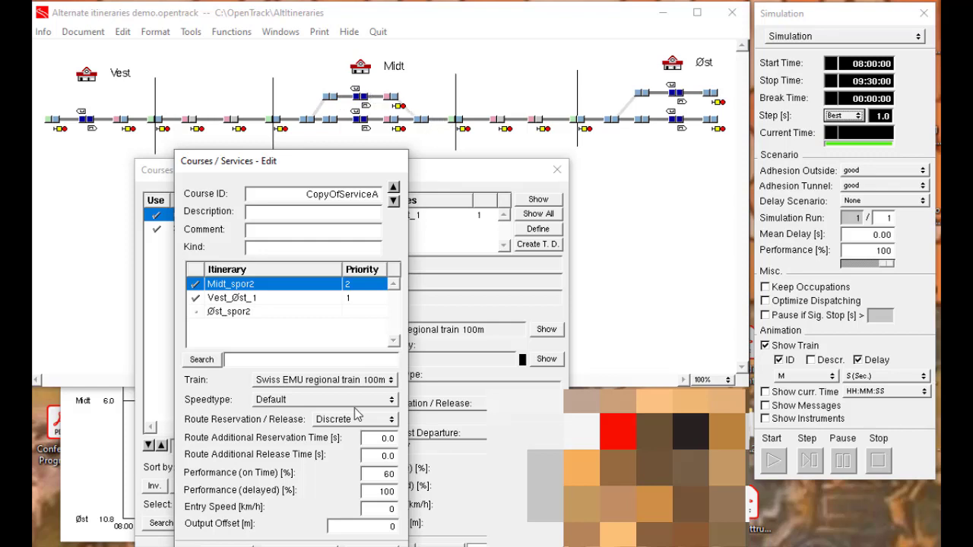
click(374, 545)
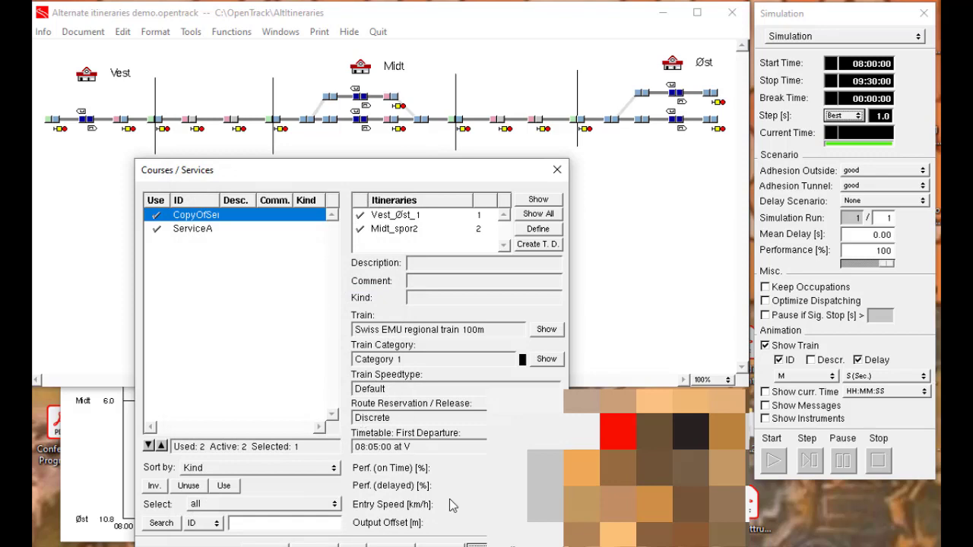
click(558, 170)
- Run the simulation at a 300:1 step with the train diagram in view, changing the step to Best partway through
click(405, 407)
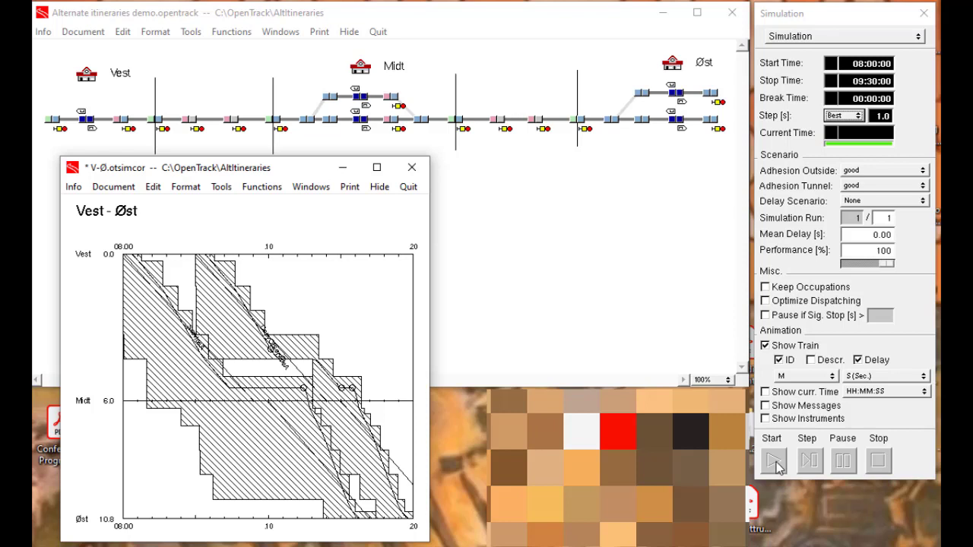
click(844, 116)
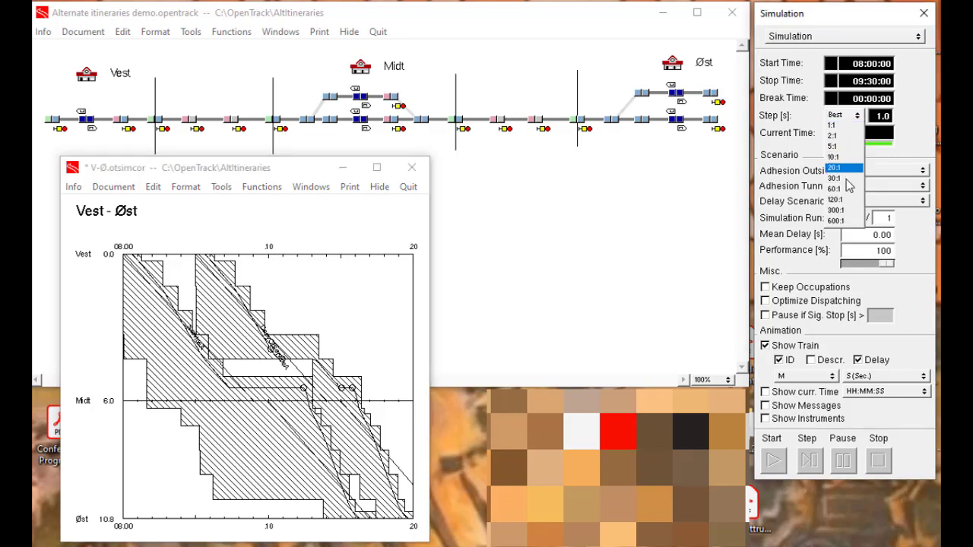
click(849, 208)
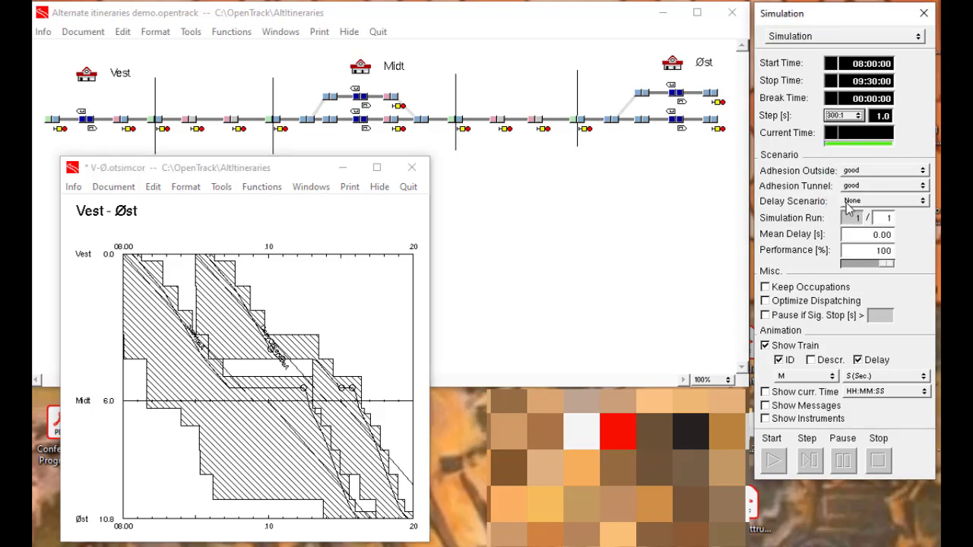
click(773, 461)
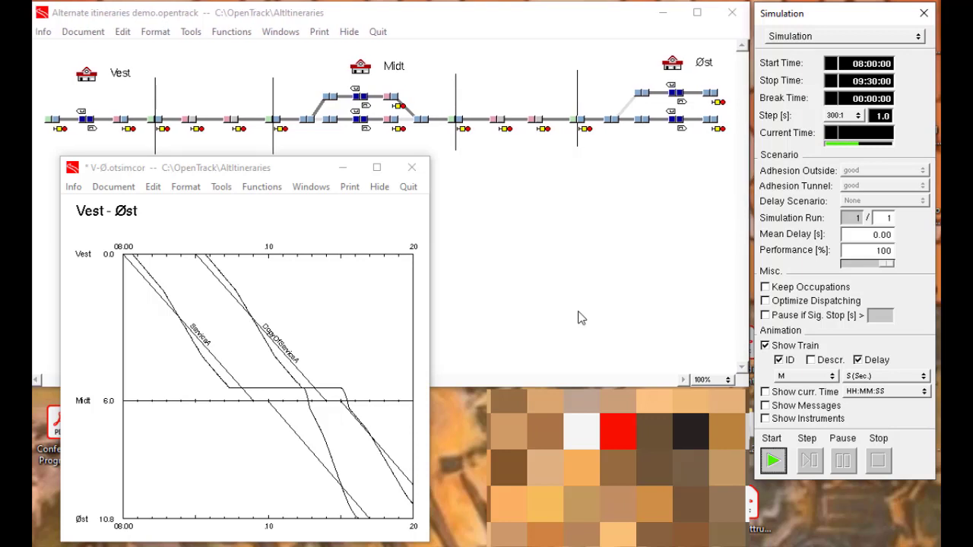
click(857, 115)
click(836, 18)
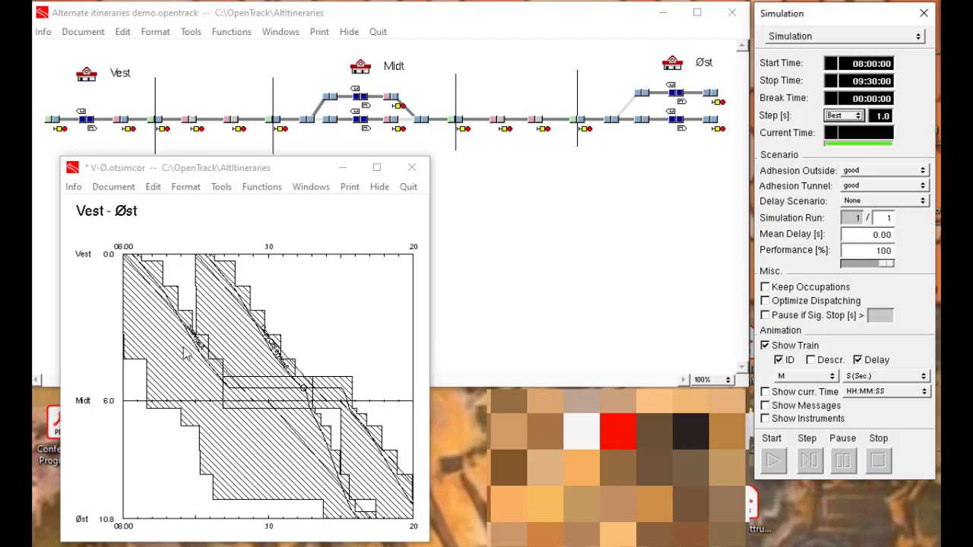
- Examine the paths and block occupations of ServiceA and CopyOfServiceA around Midt in the train diagram
click(219, 380)
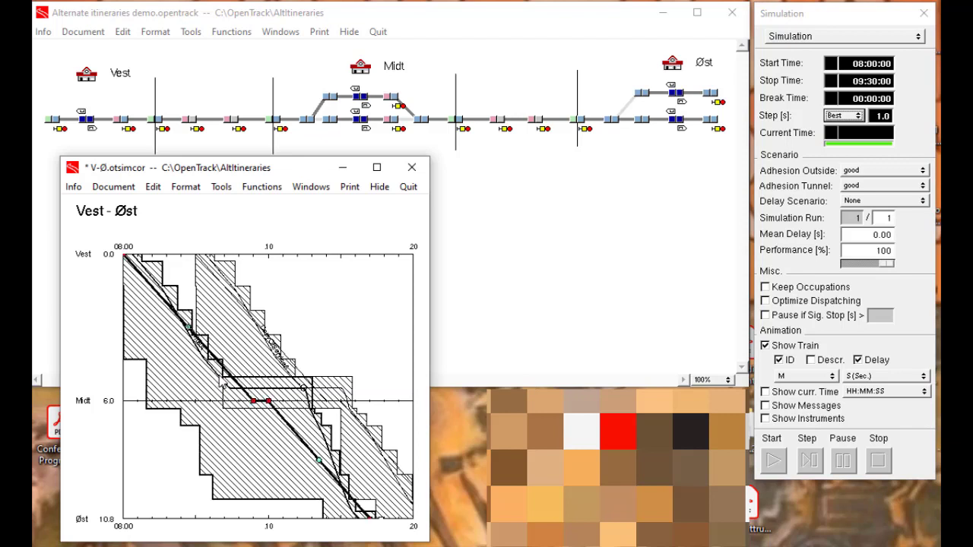
click(329, 391)
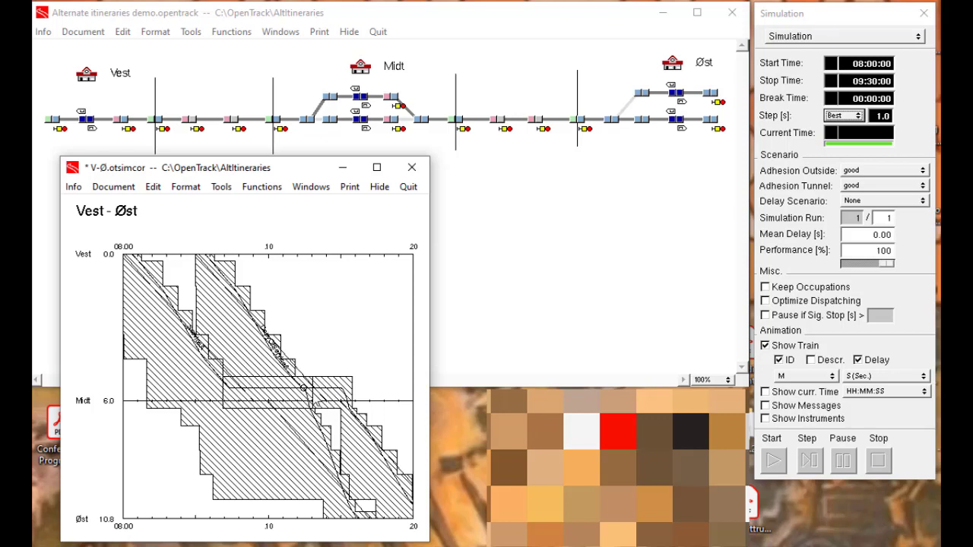
click(308, 400)
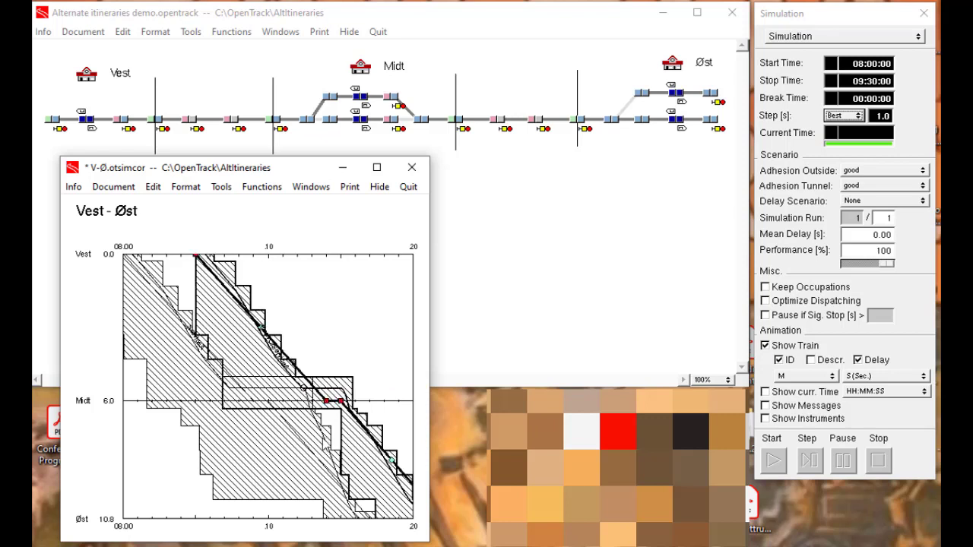
click(316, 459)
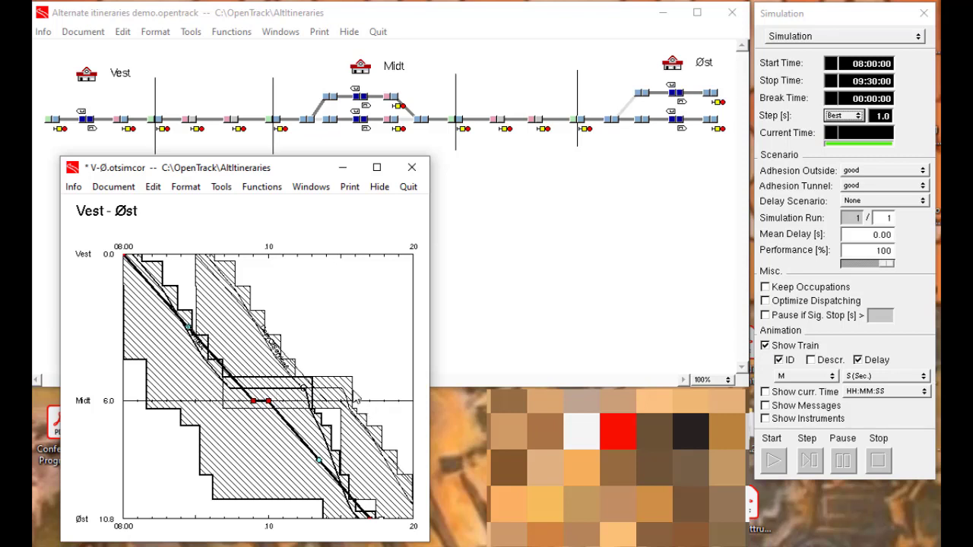
click(340, 396)
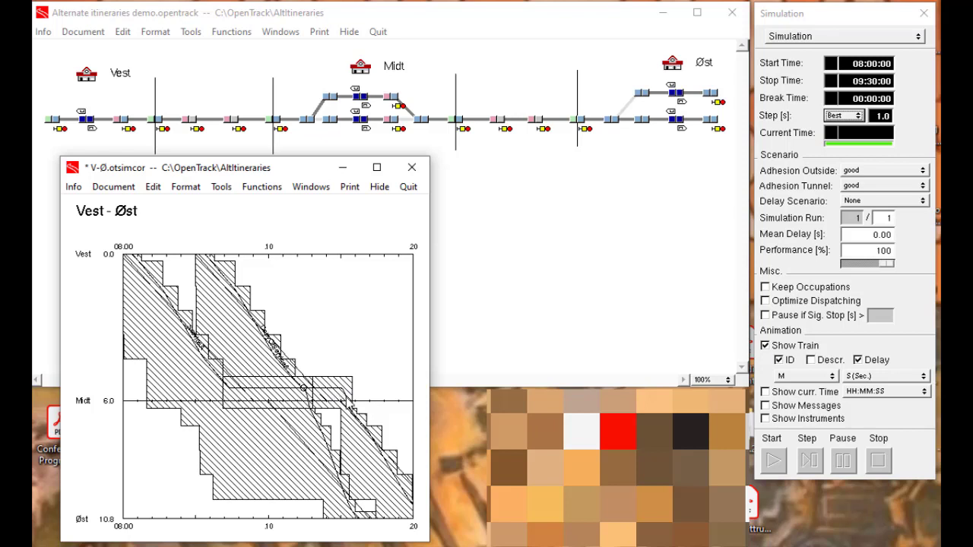
click(344, 398)
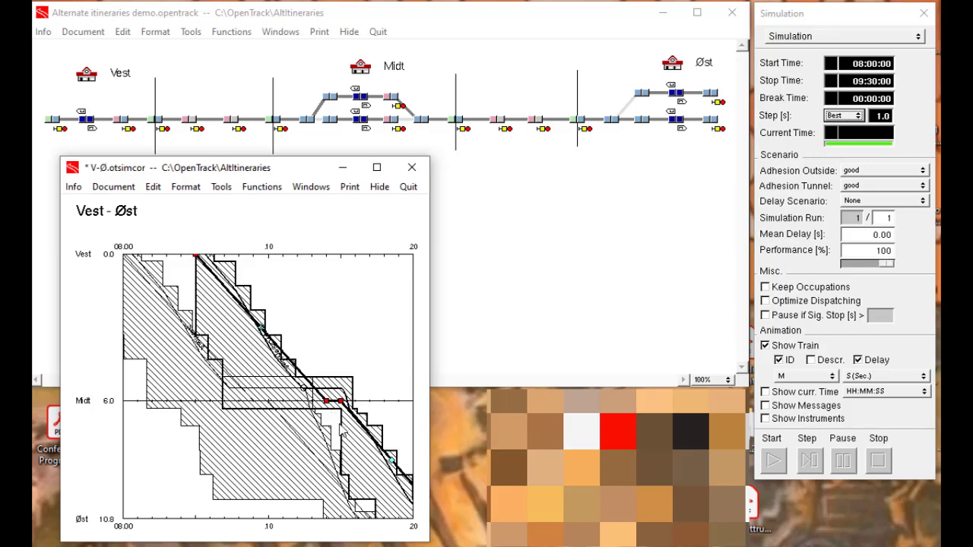
- Compare planned and actual times of ServiceA and CopyOfServiceA at M and Ø in the timetable, and return to the train diagram
click(450, 239)
click(190, 32)
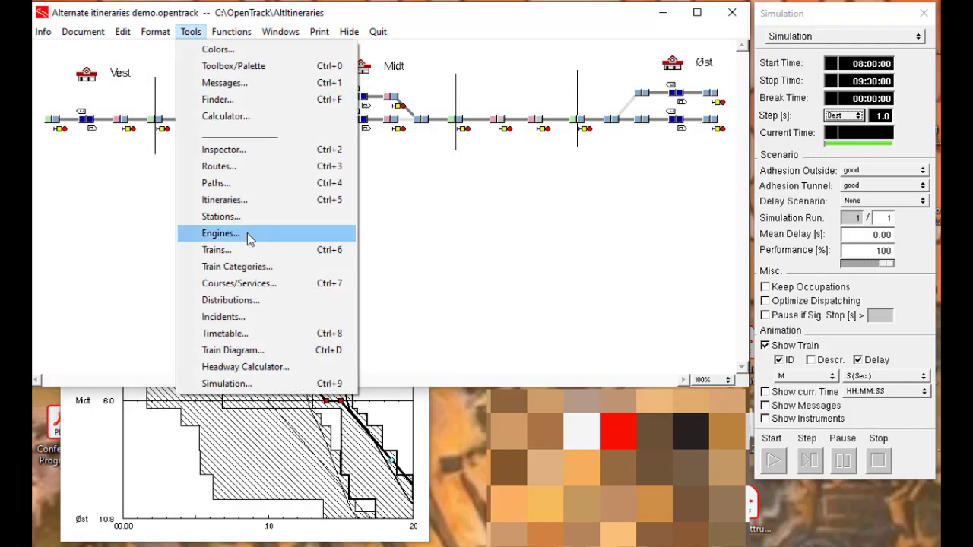
click(244, 333)
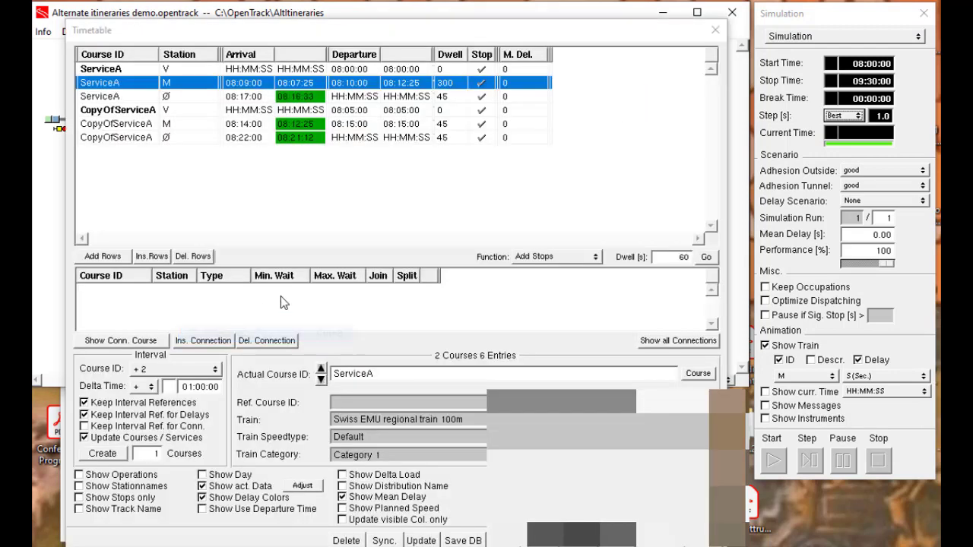
click(396, 202)
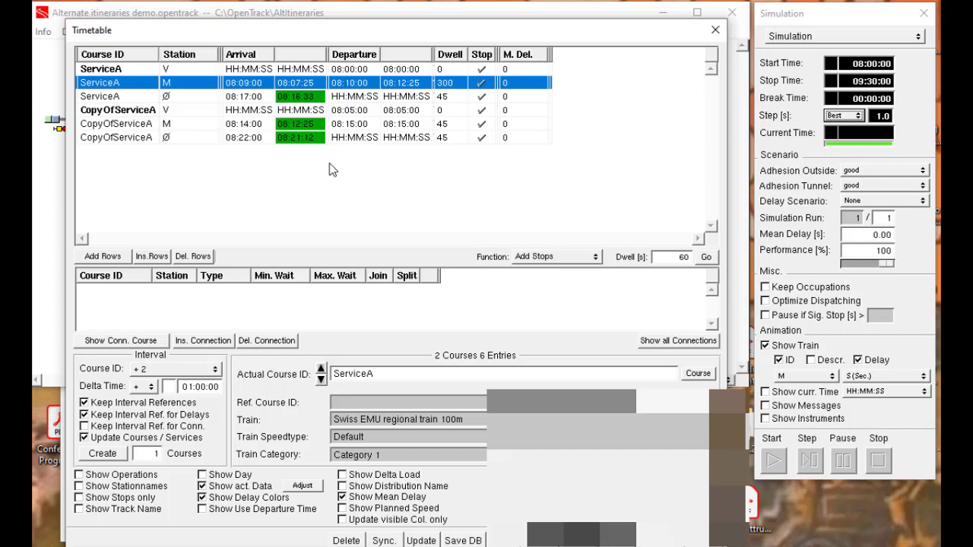
click(247, 140)
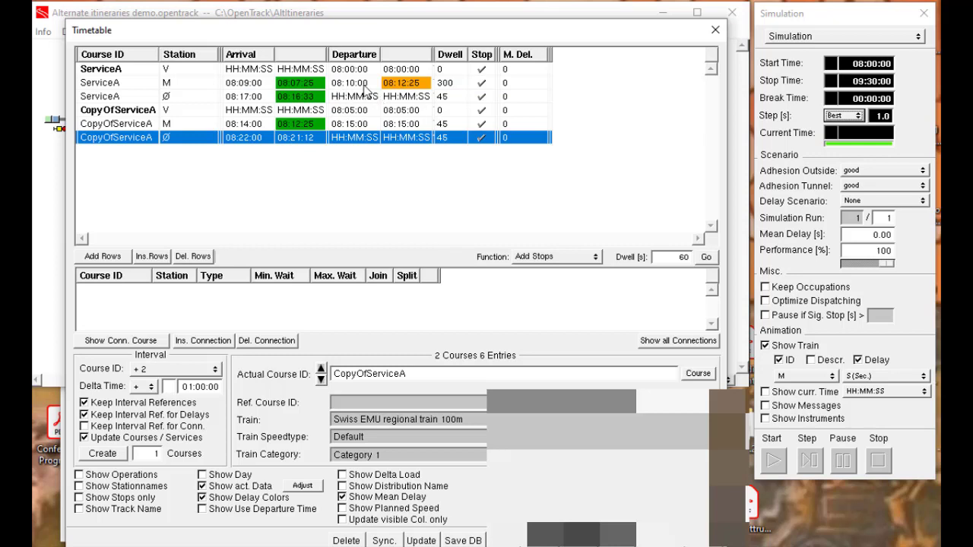
click(404, 89)
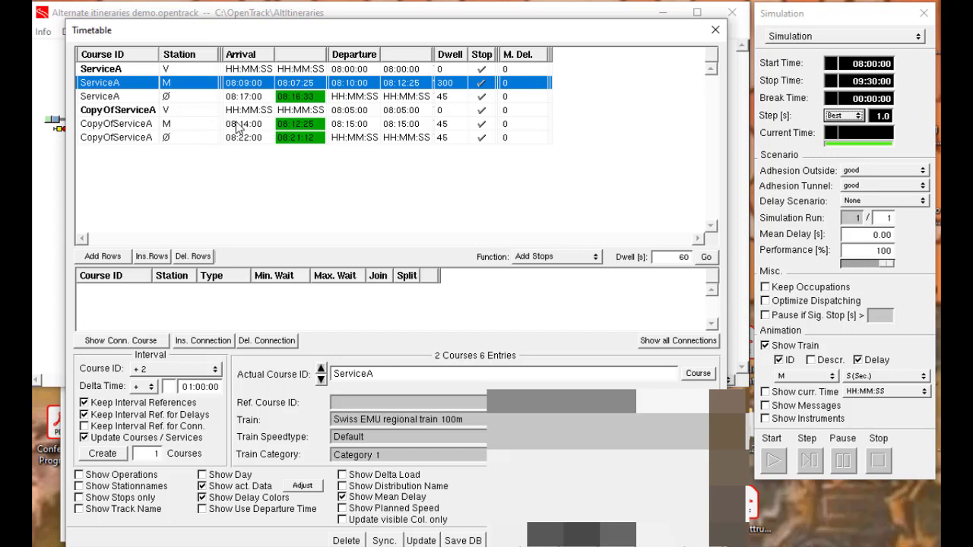
click(266, 138)
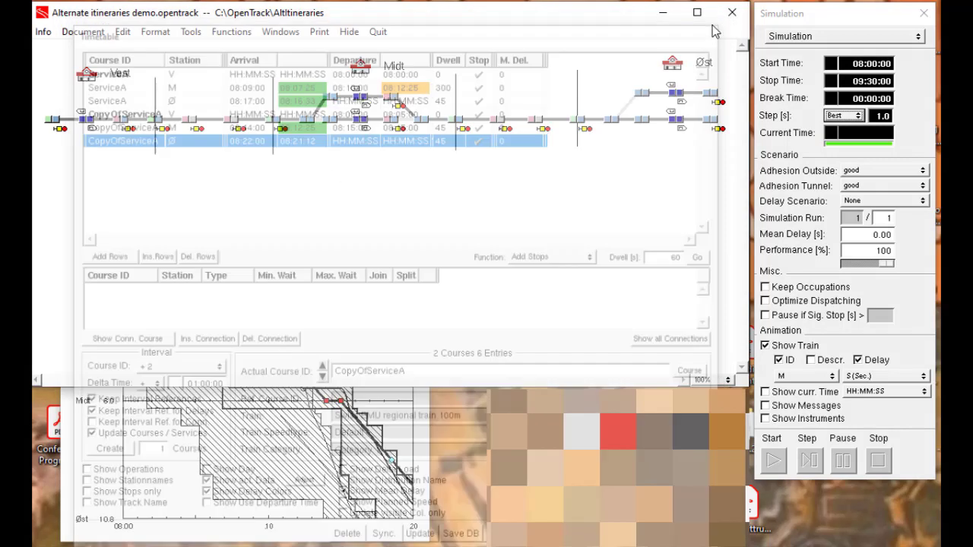
click(715, 30)
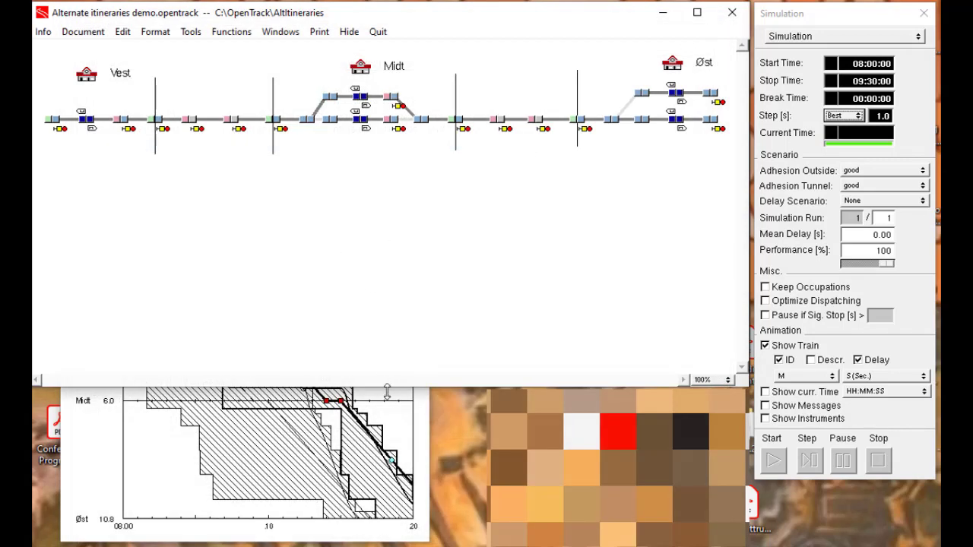
click(395, 420)
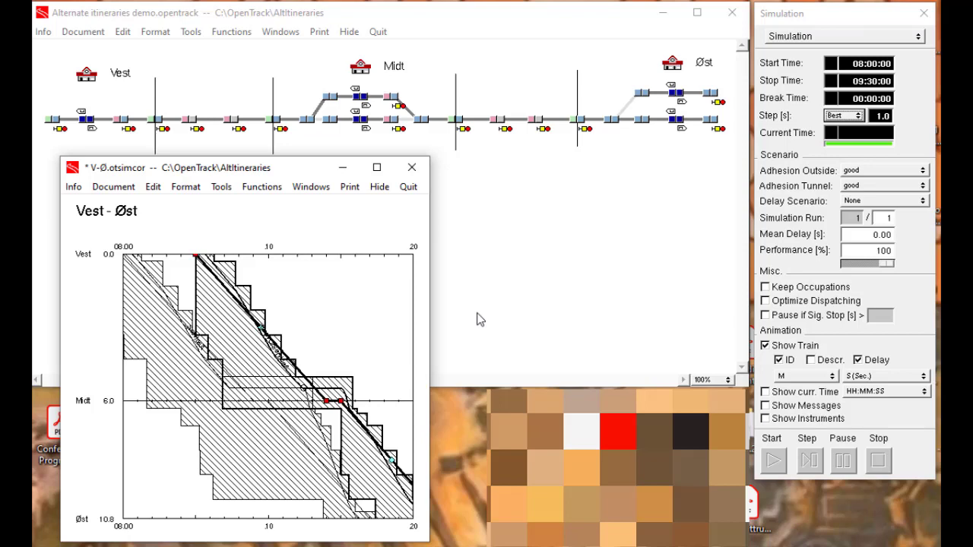
- Set the dwell of ServiceA at station M to 600 seconds in the timetable, save it and close the timetable
click(478, 319)
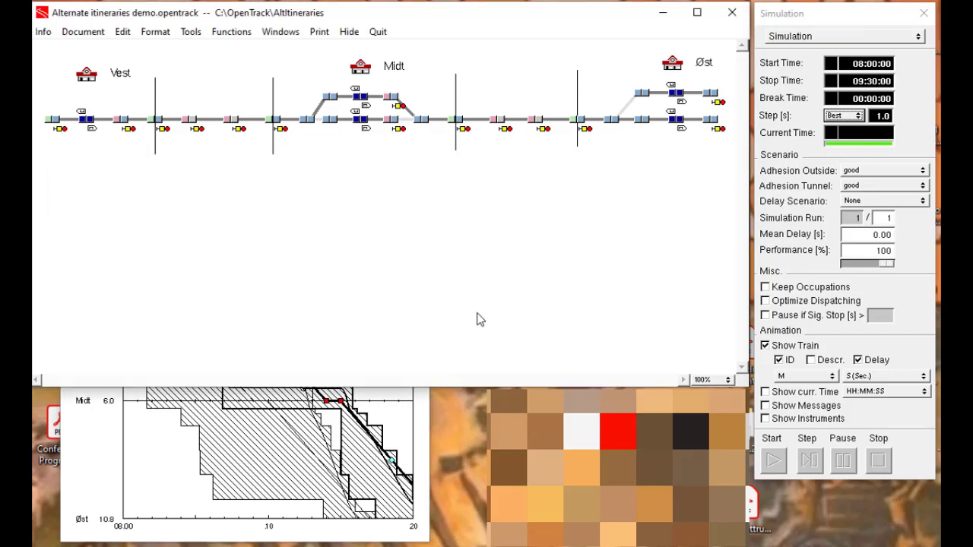
click(190, 33)
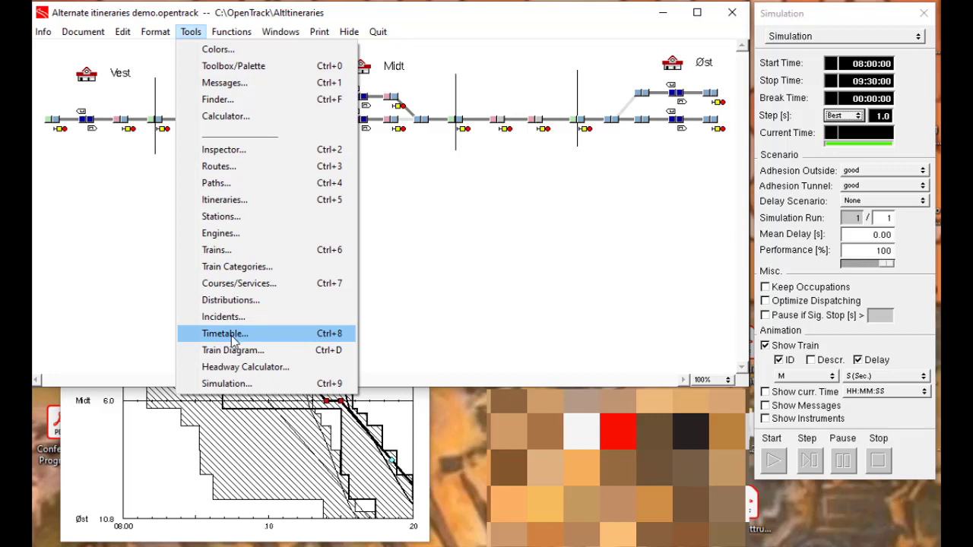
click(206, 333)
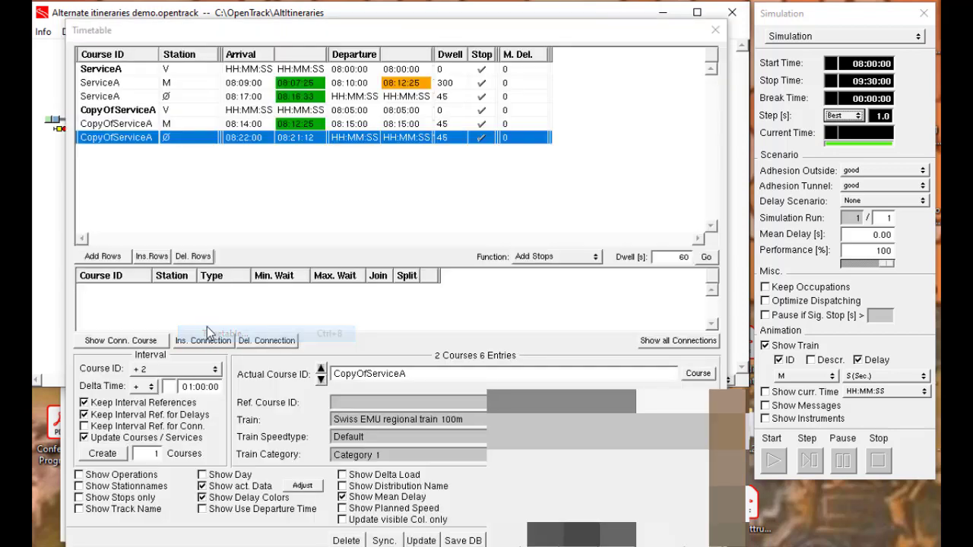
click(456, 86)
click(455, 86)
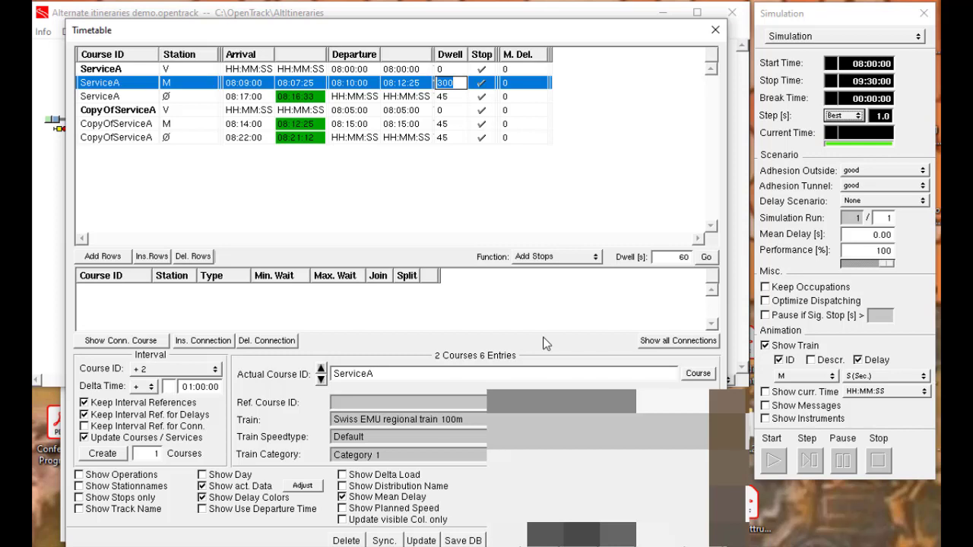
text(600)
key(Return)
click(463, 541)
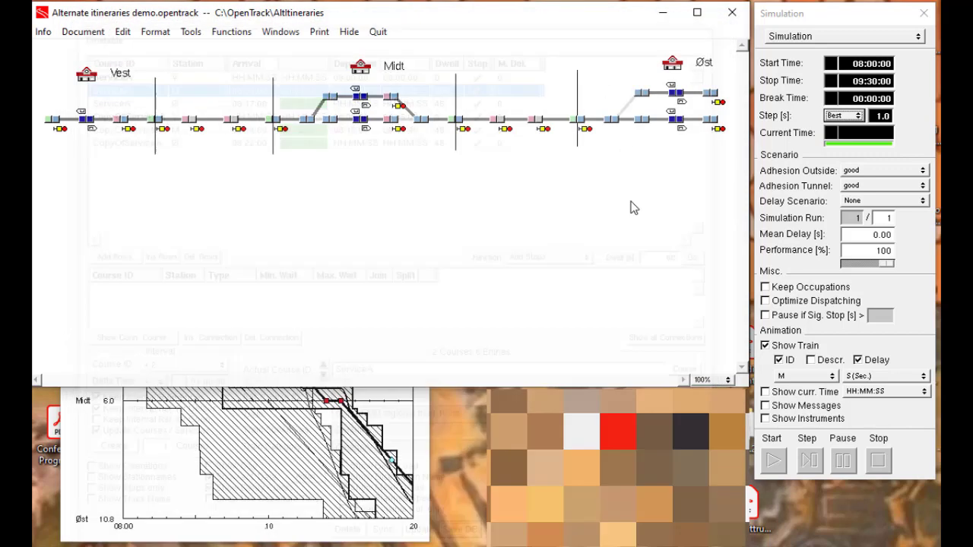
click(715, 30)
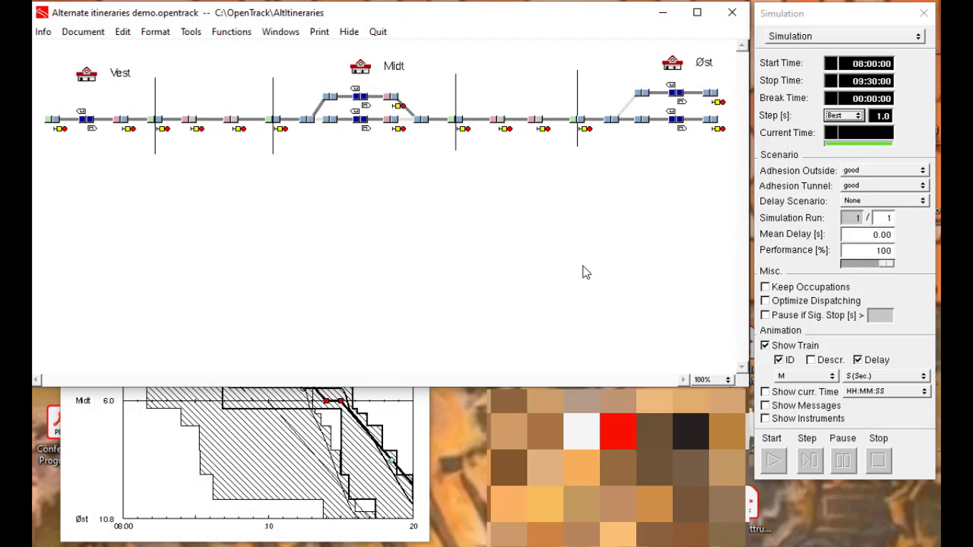
- Bring the Vest - Øst train diagram into view and rerun the simulation at a 300:1 step
click(383, 422)
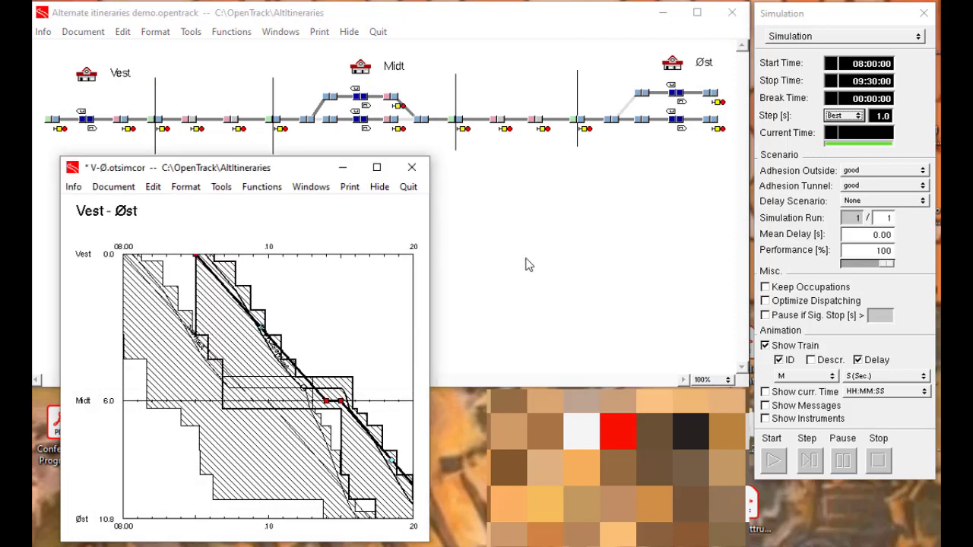
click(845, 116)
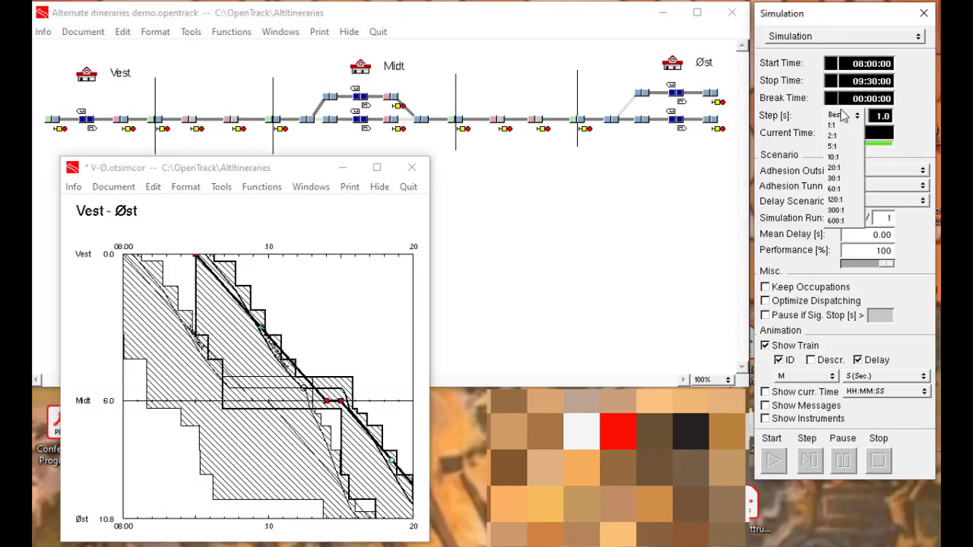
click(836, 210)
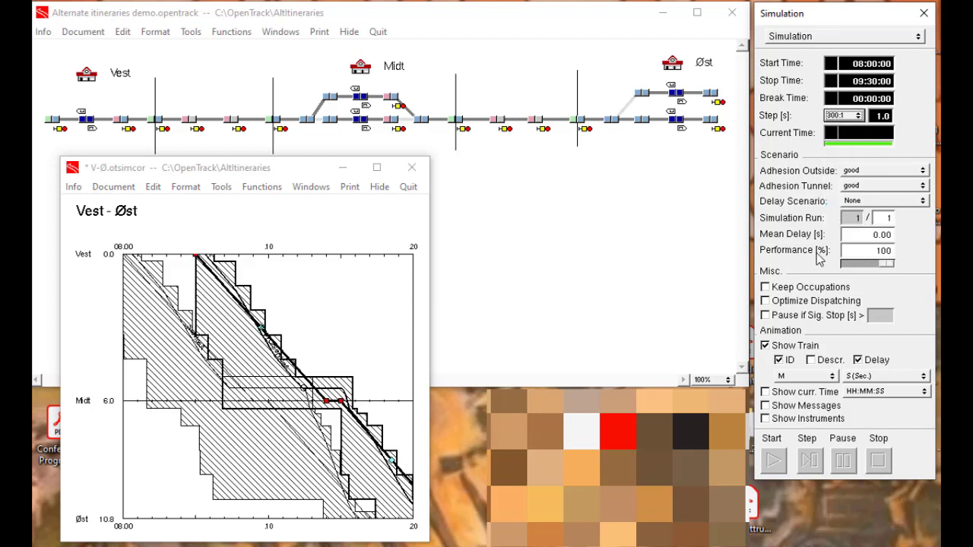
click(773, 461)
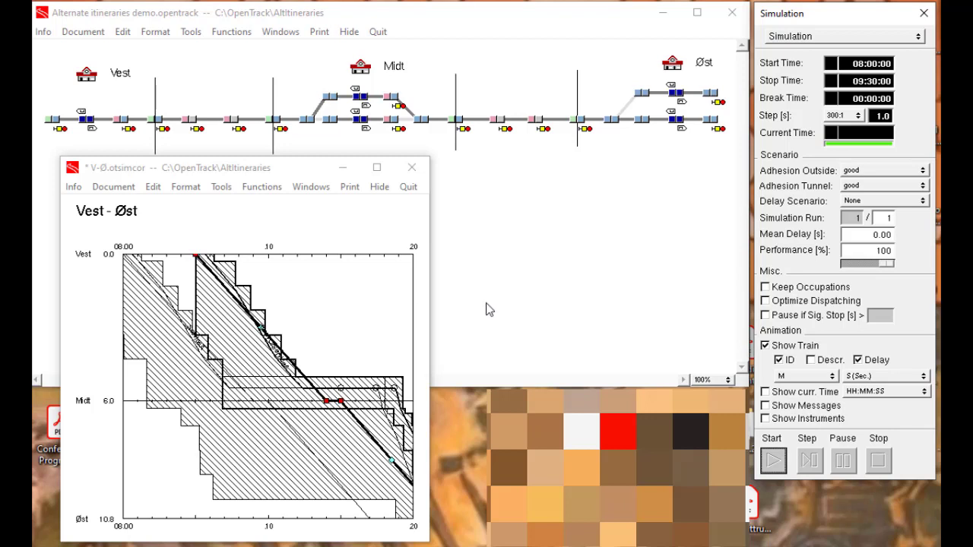
- Widen the train diagram window and extend the diagram's time slot to end at 08:30
drag(430, 312, 560, 310)
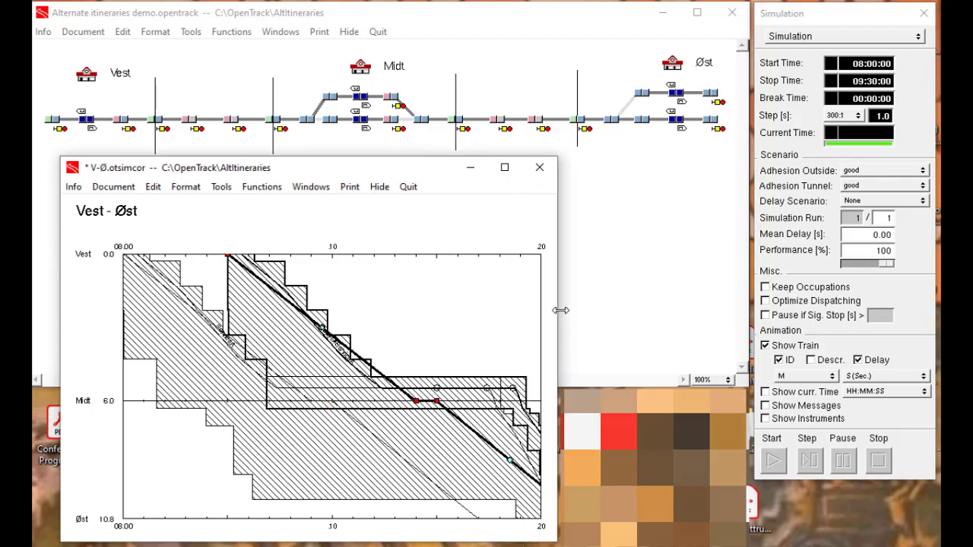
double_click(420, 215)
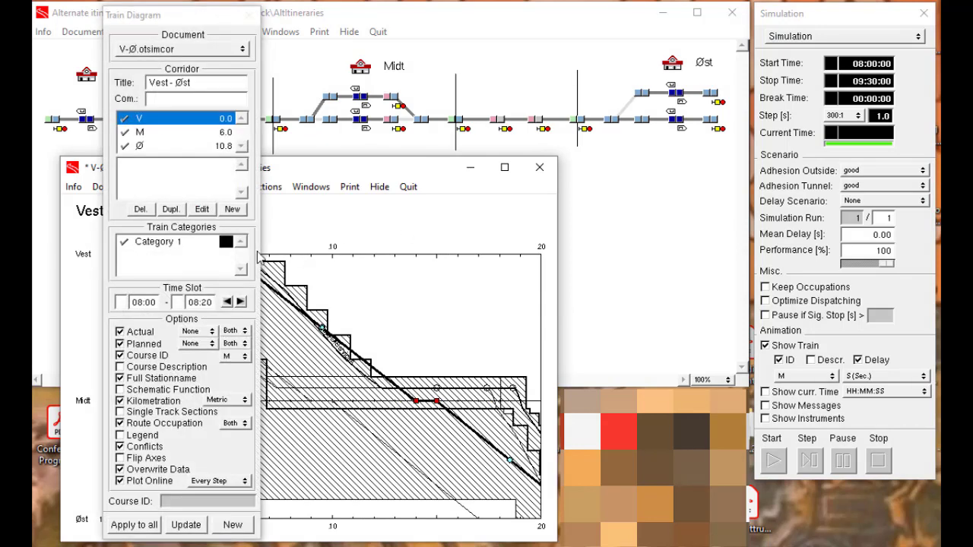
click(204, 301)
drag(203, 302, 215, 304)
text(30)
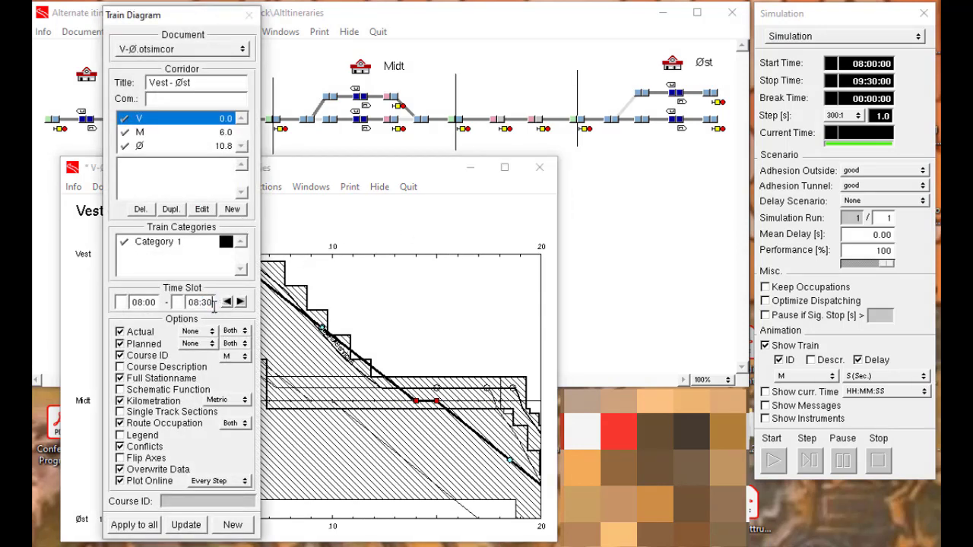
click(249, 14)
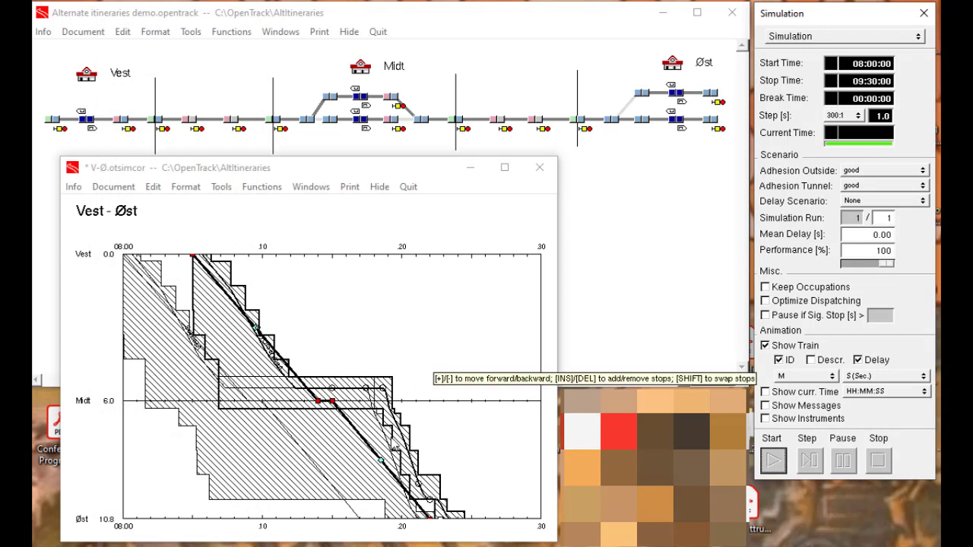
- Examine the paths and route occupations of CopyOfServiceA and ServiceA around Midt in the train diagram
click(410, 453)
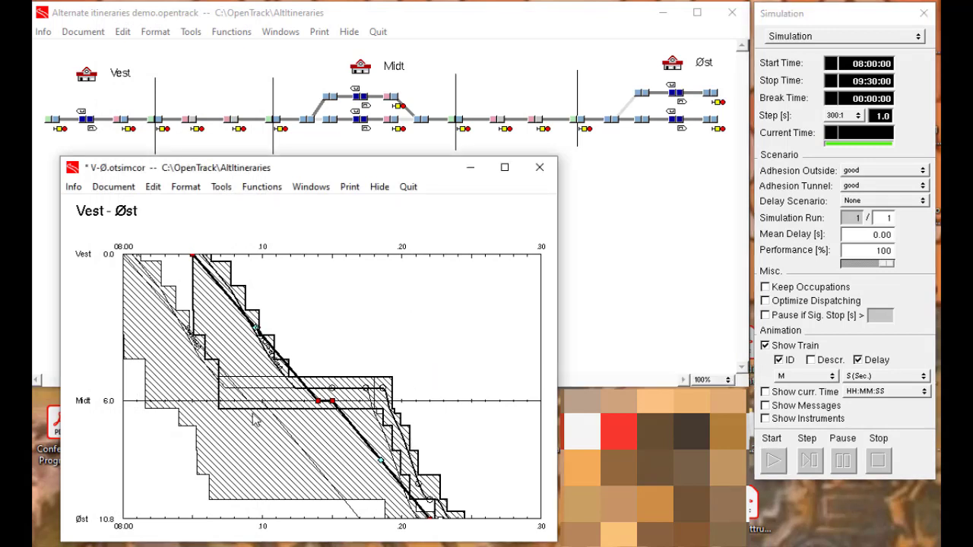
click(275, 420)
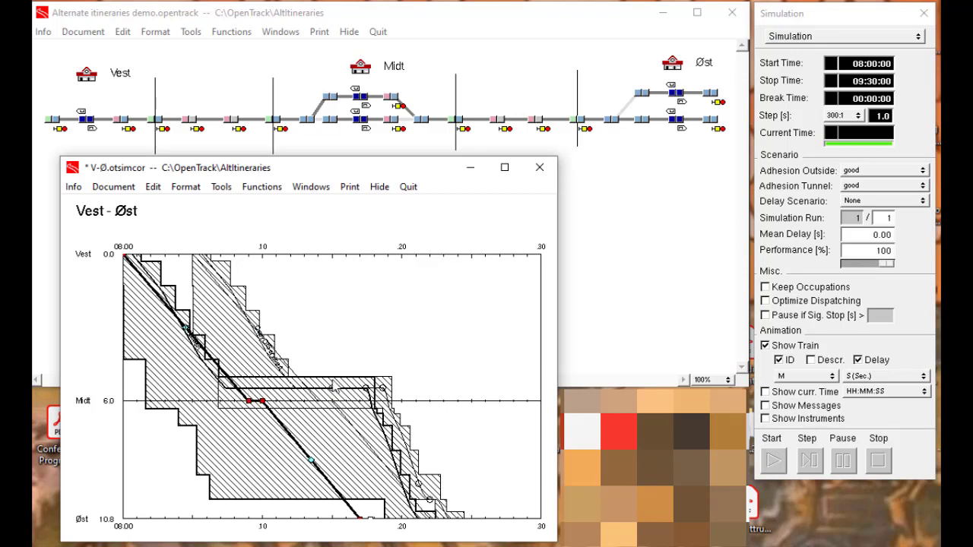
click(366, 447)
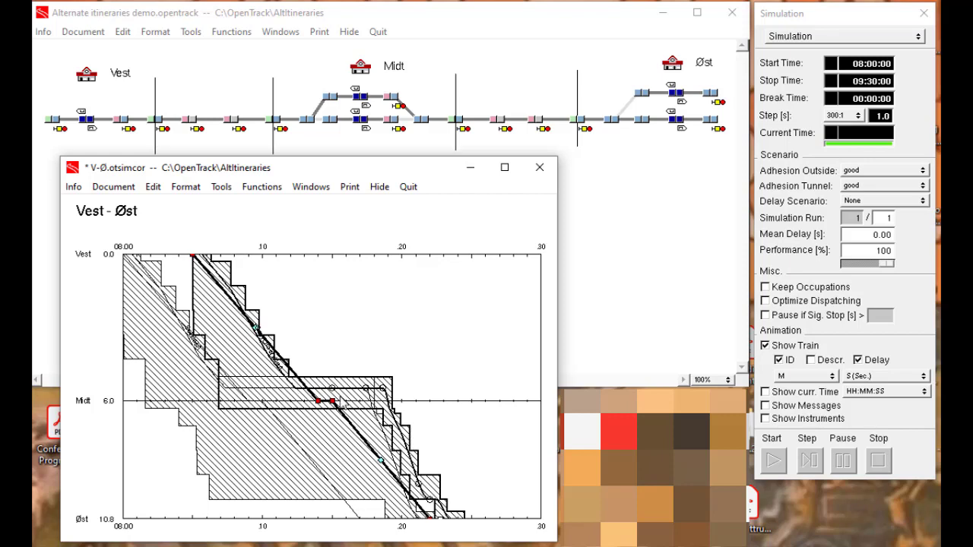
click(526, 336)
- Set the dwell of ServiceA at station M to 800 seconds in the timetable, save it and close the timetable
click(612, 320)
click(197, 38)
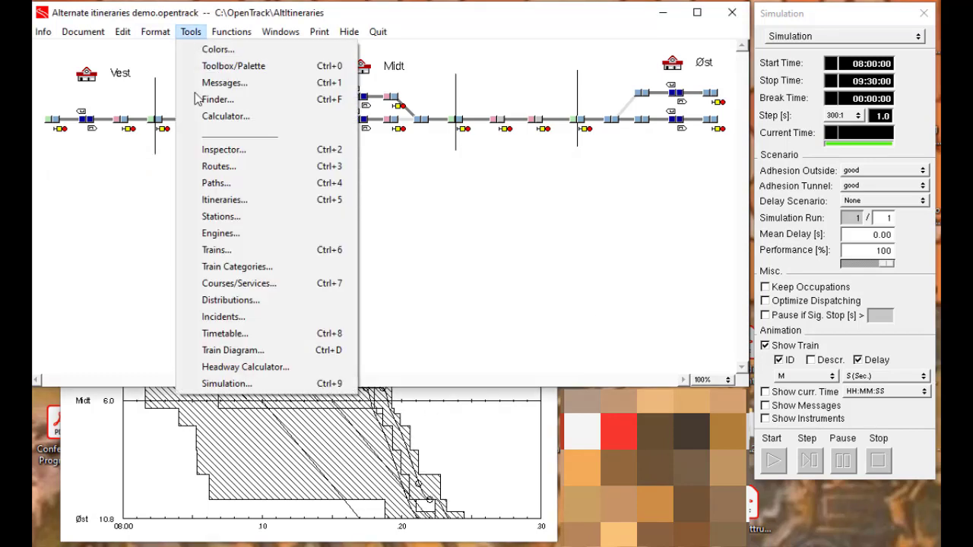
click(256, 329)
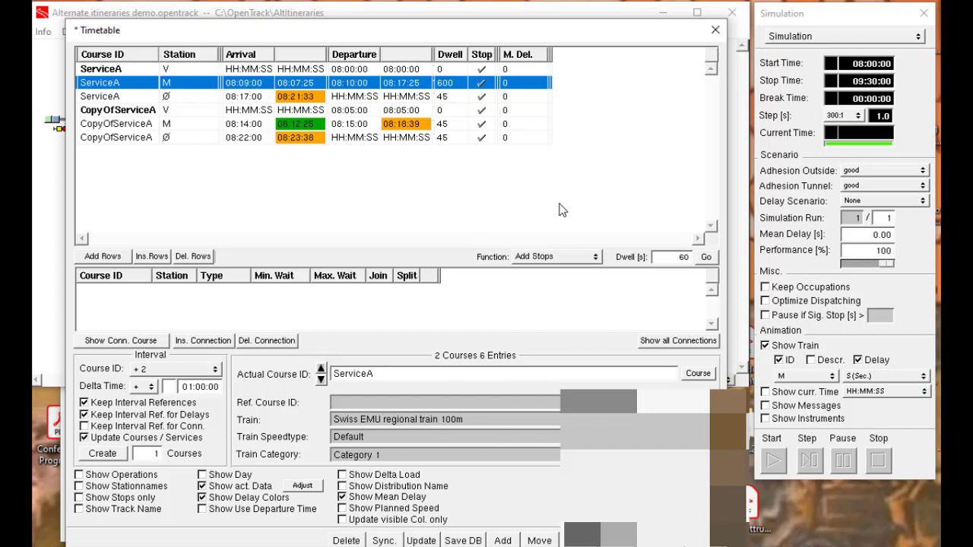
double_click(455, 85)
text(800)
click(454, 539)
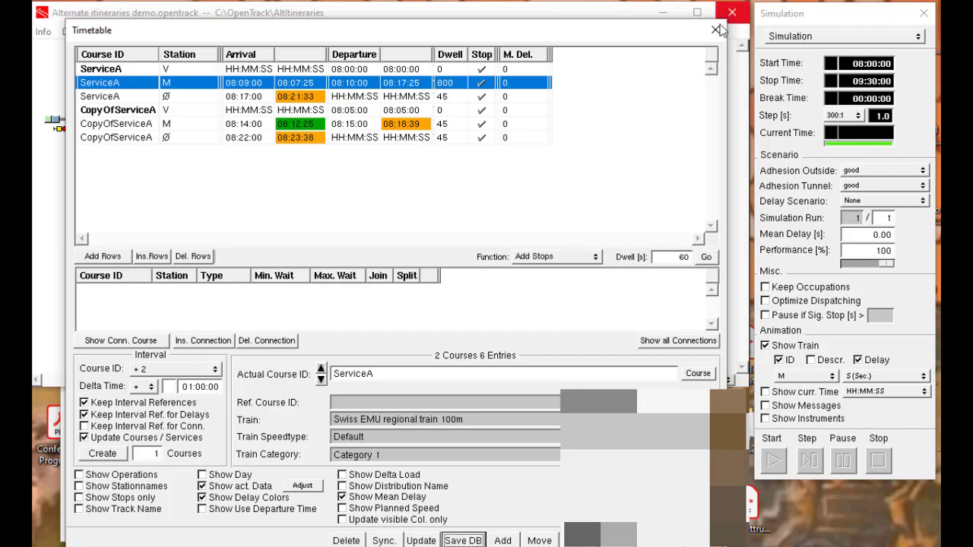
click(715, 30)
- Rerun the simulation with the 800-second dwell while the train diagram is in view, and keep the diagram open
click(491, 428)
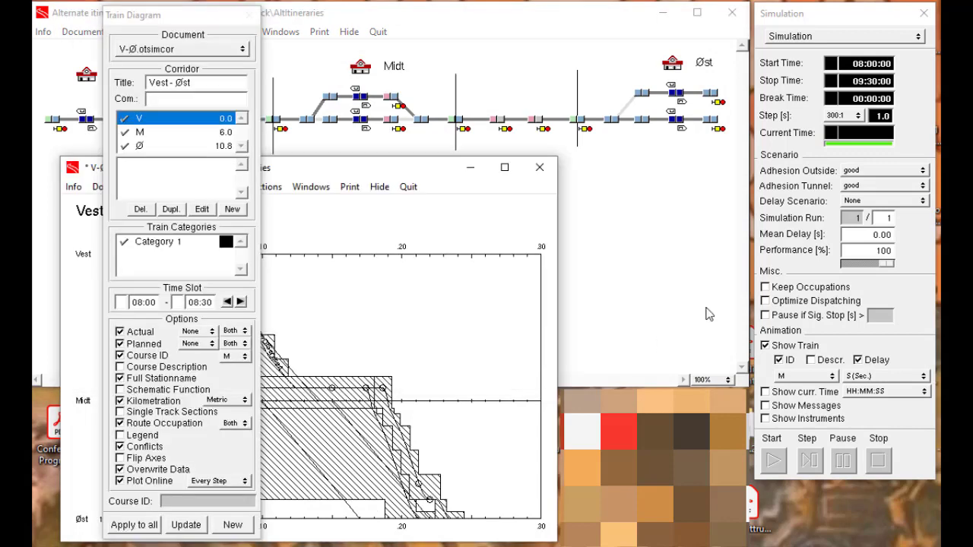
click(775, 464)
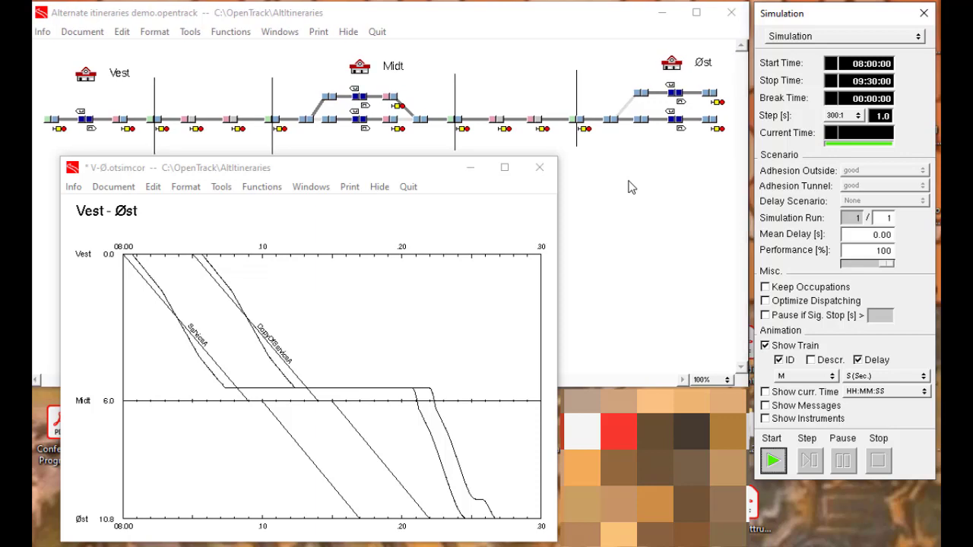
click(540, 168)
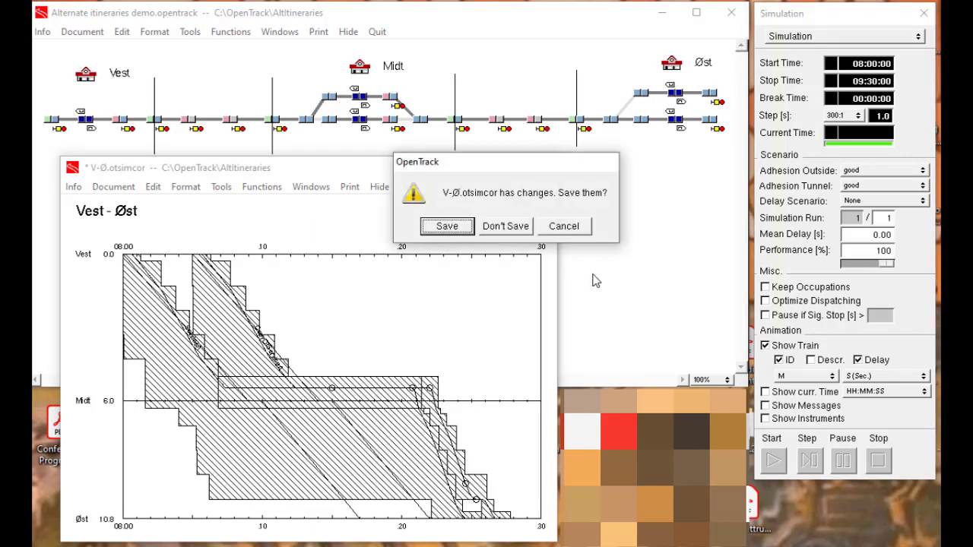
click(558, 226)
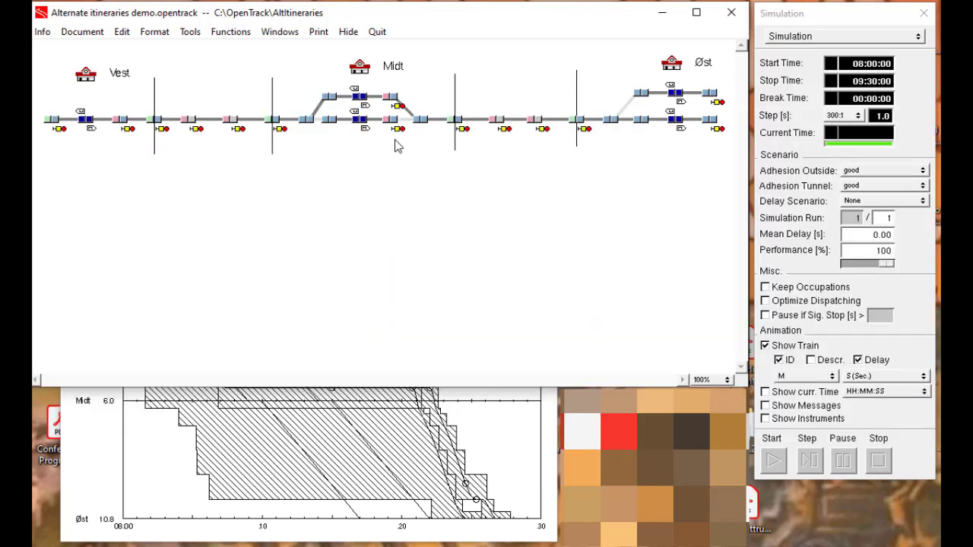
- Set the exit signal on Midt's lower track to keep closed for station stops and apply the change
double_click(396, 131)
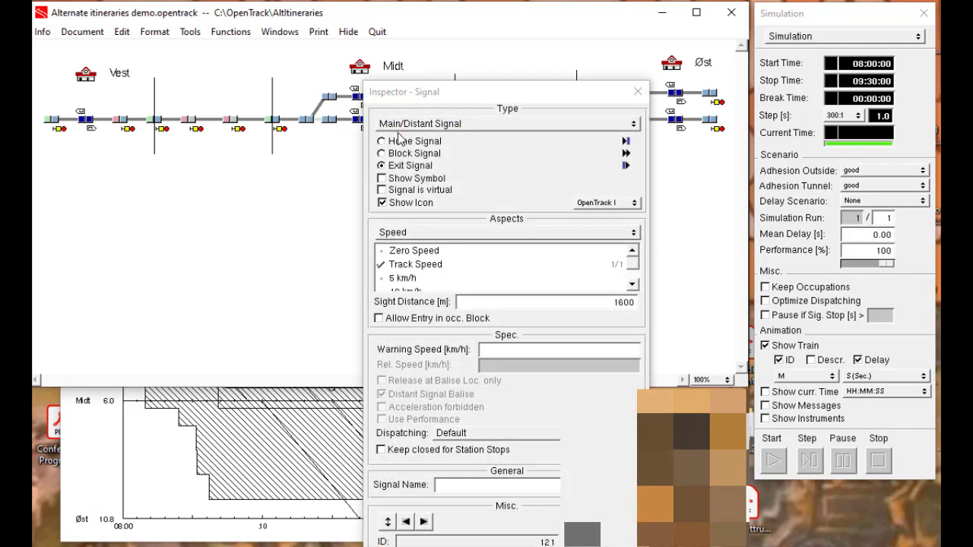
drag(439, 102, 154, 32)
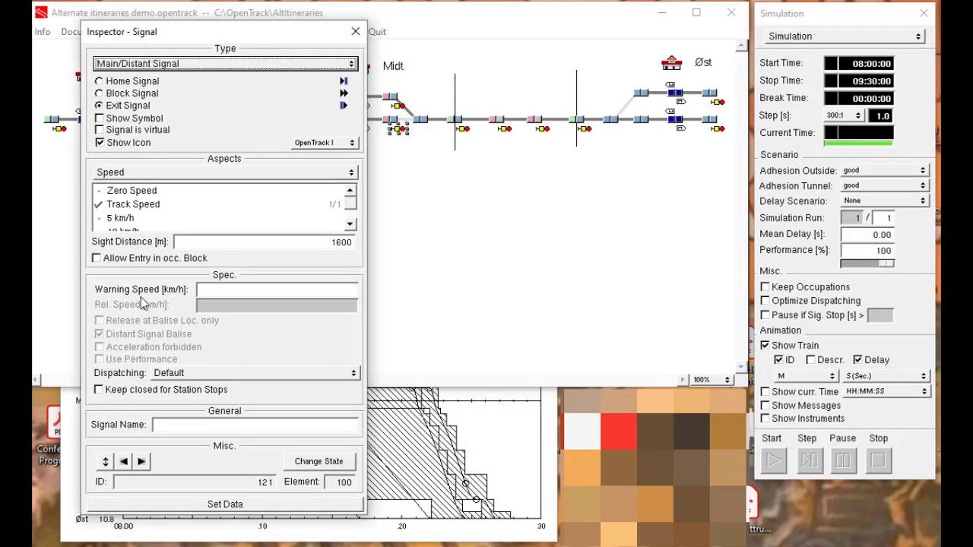
click(117, 396)
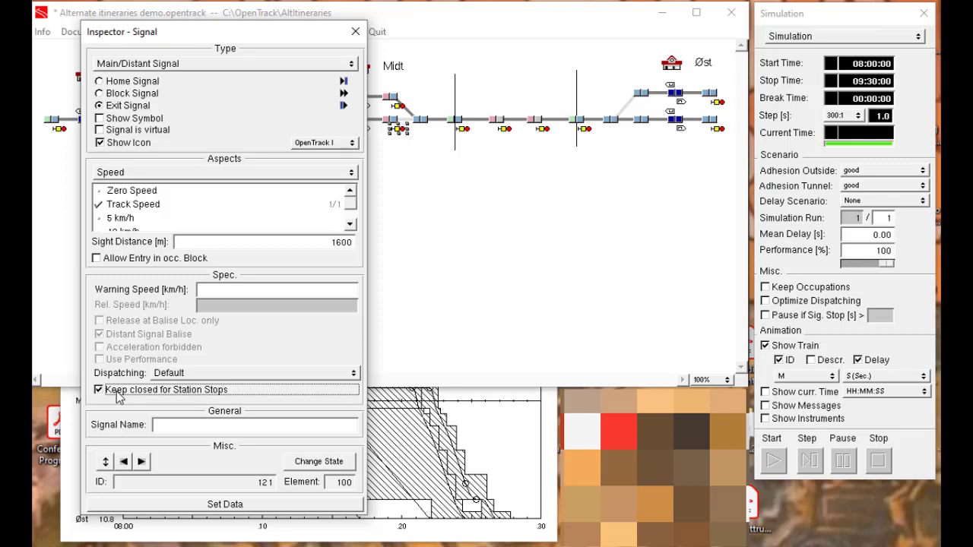
click(191, 505)
- Apply Keep closed for Station Stops to the exit signal on Midt's upper track and close the signal inspector
click(398, 106)
click(399, 107)
click(99, 389)
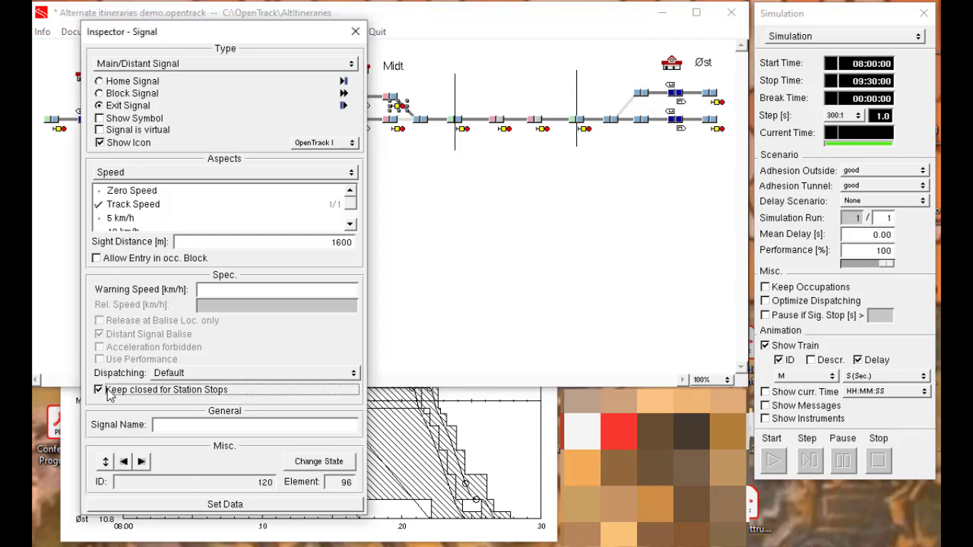
click(218, 506)
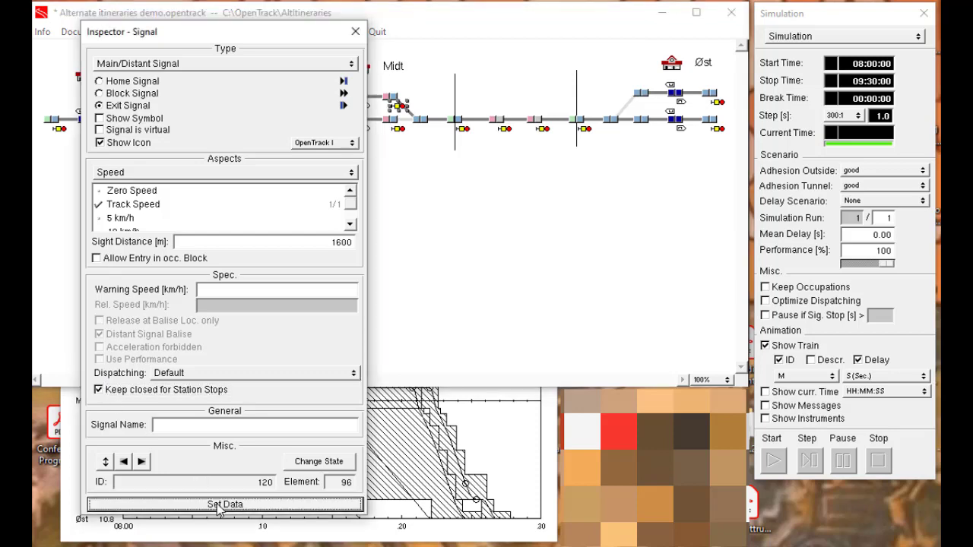
click(355, 31)
- Bring back the unobstructed train diagram and rerun the simulation with the changed exit signals at Midt
click(508, 429)
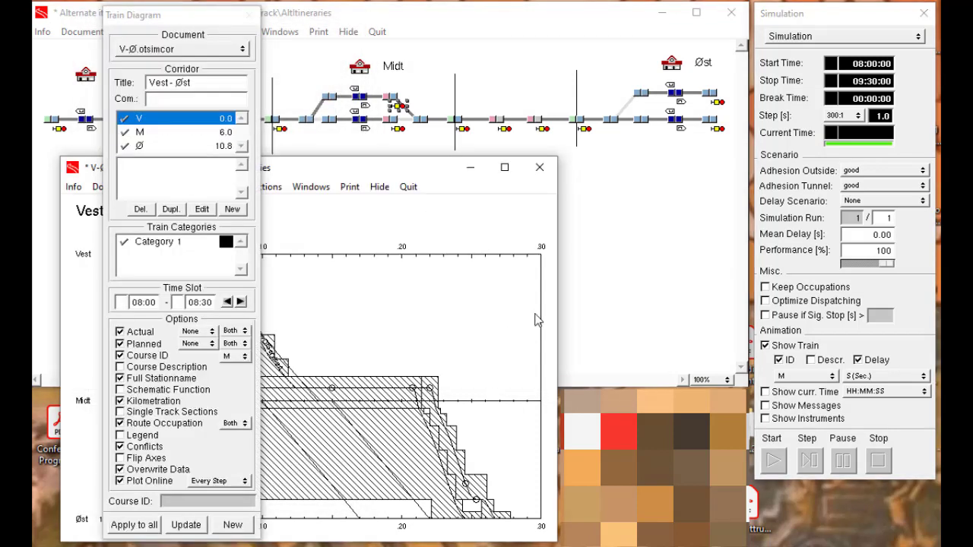
click(245, 15)
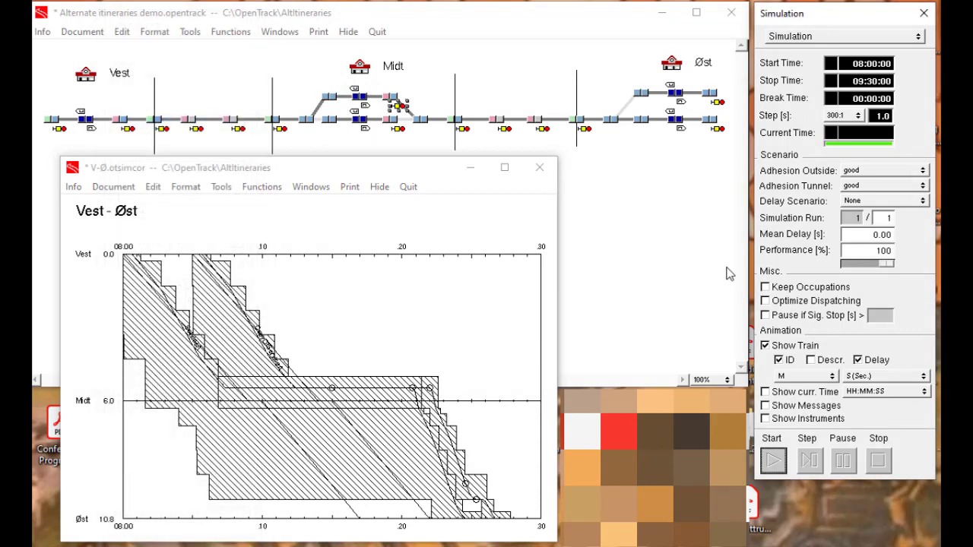
click(635, 271)
click(484, 418)
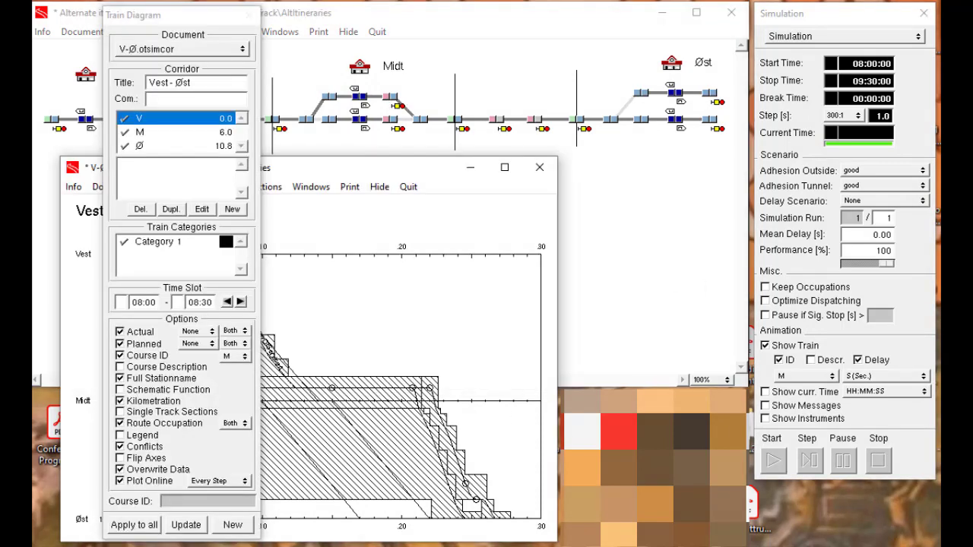
click(252, 16)
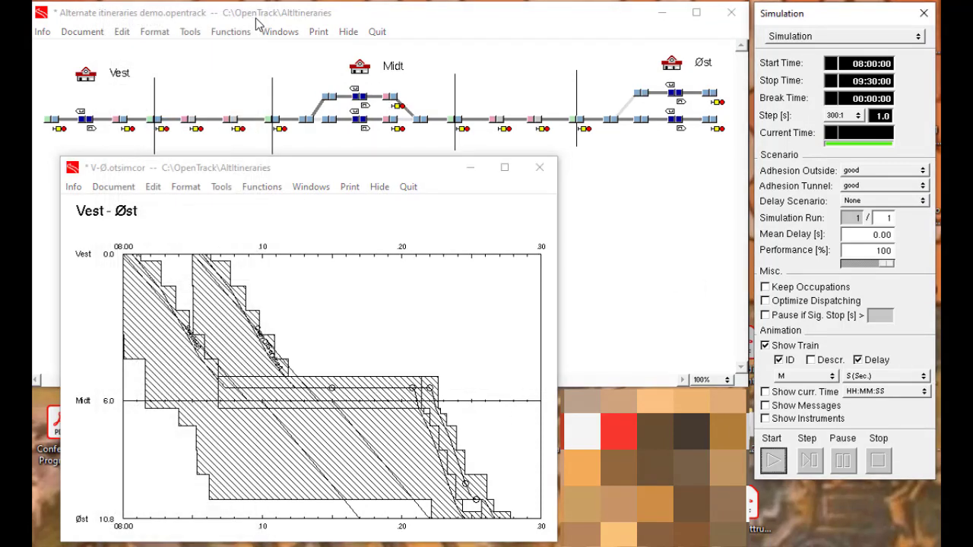
click(776, 463)
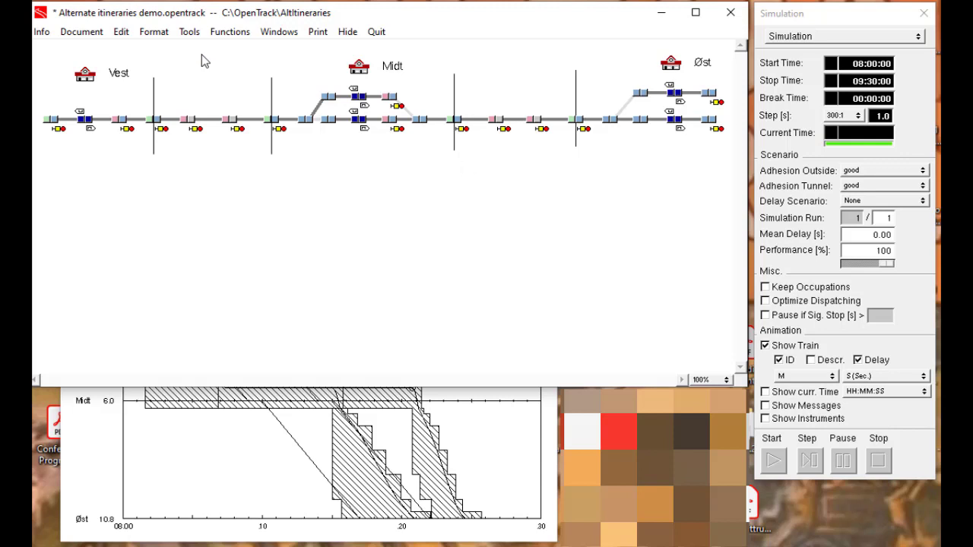
- Open the courses list and exclude the course CopyOfServiceA from use
click(190, 32)
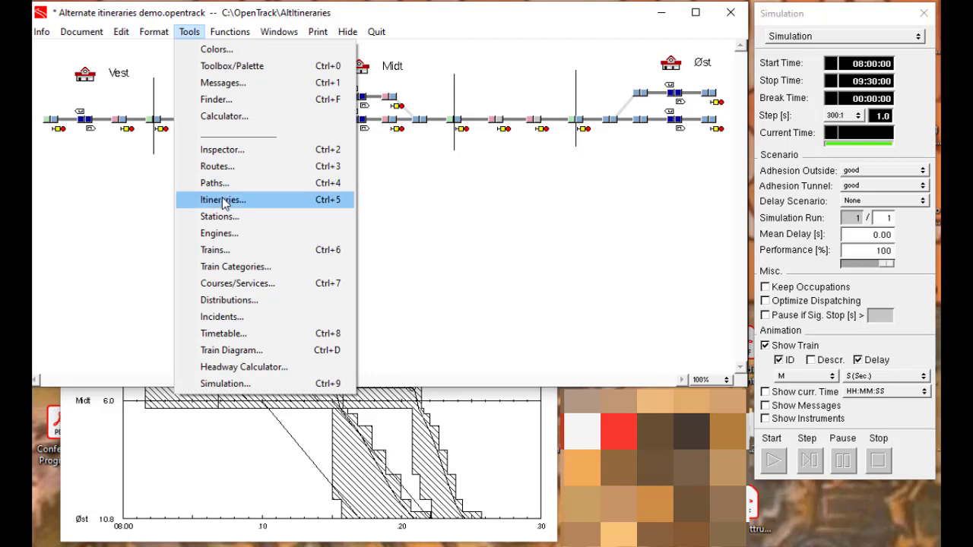
click(219, 282)
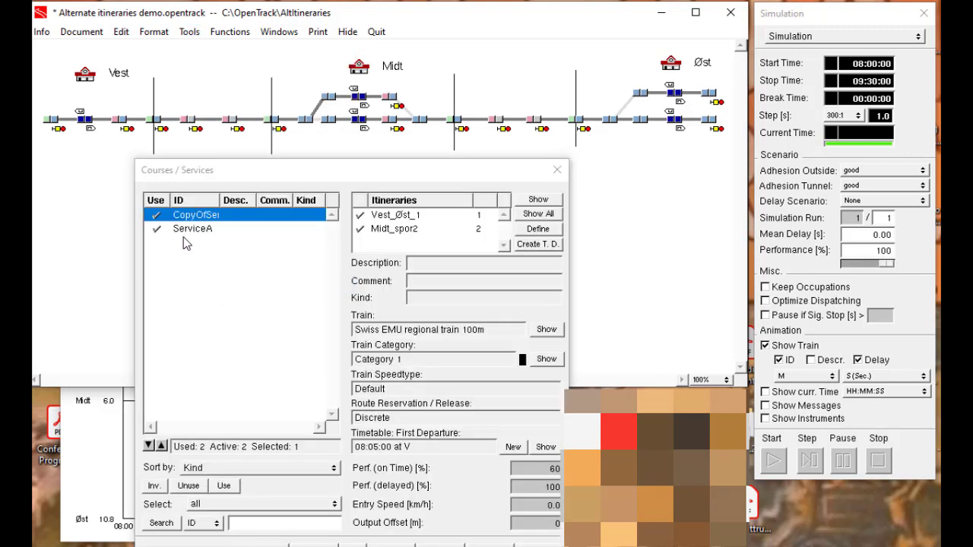
click(157, 216)
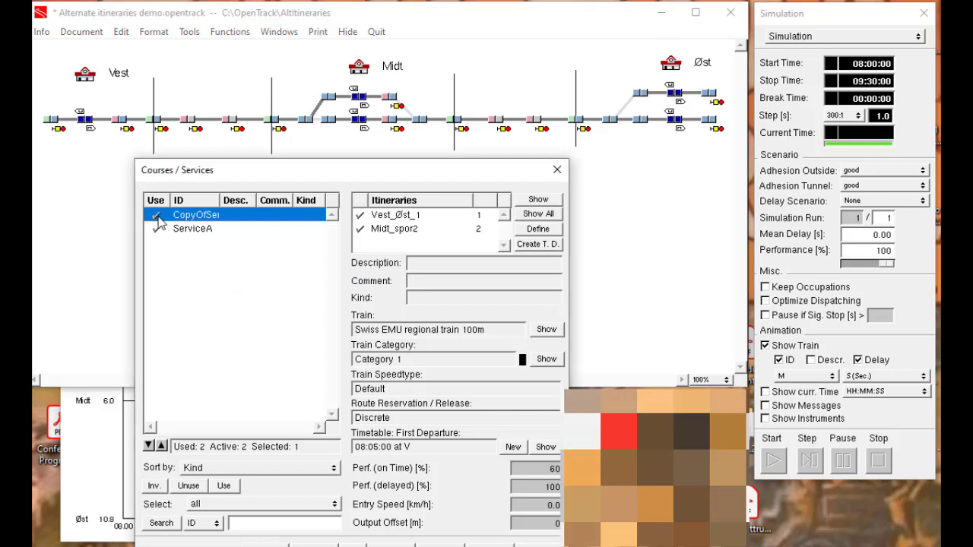
- Assign the itineraries Midt_spor2 with priority 2 and Øst_spor2 with priority 3 to ServiceA, confirm, and close the course list
click(219, 230)
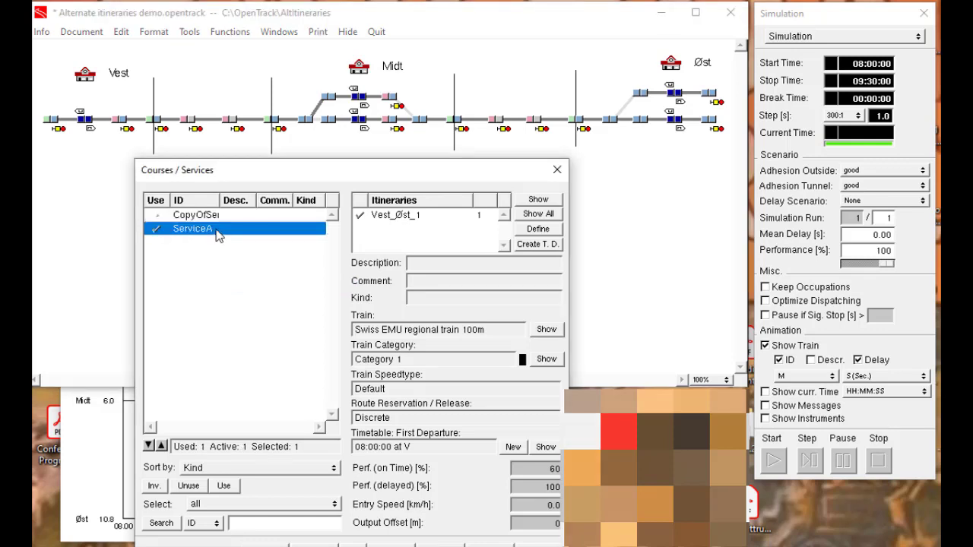
click(367, 546)
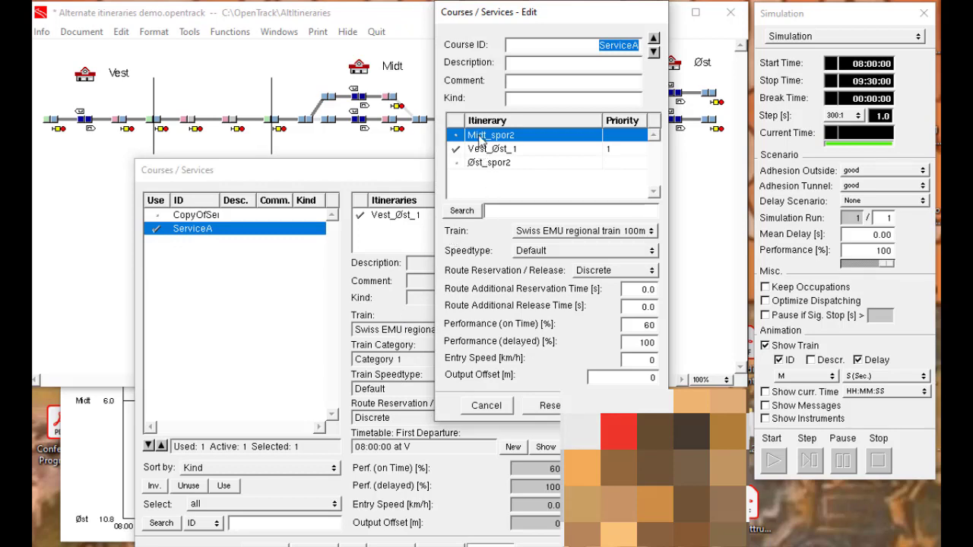
click(480, 137)
click(487, 162)
click(486, 162)
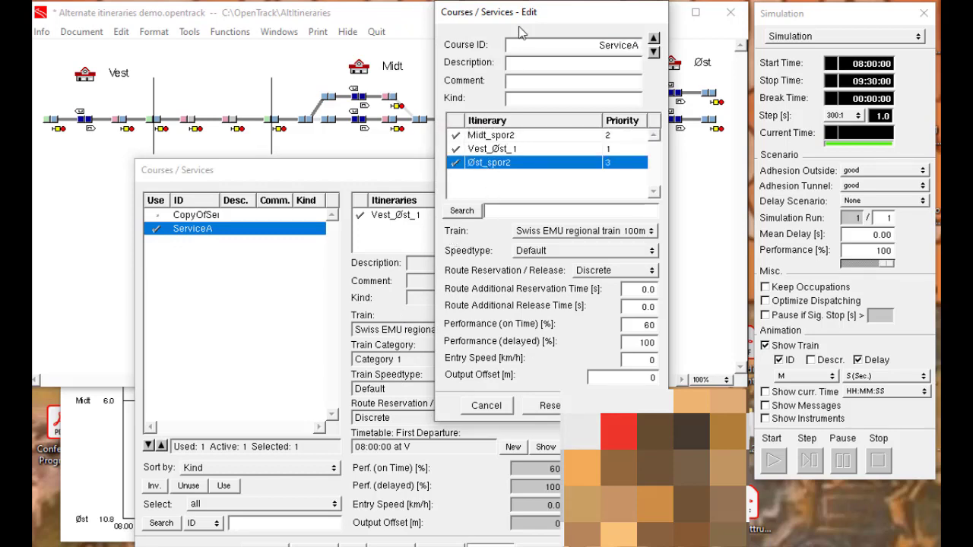
drag(531, 17, 285, 120)
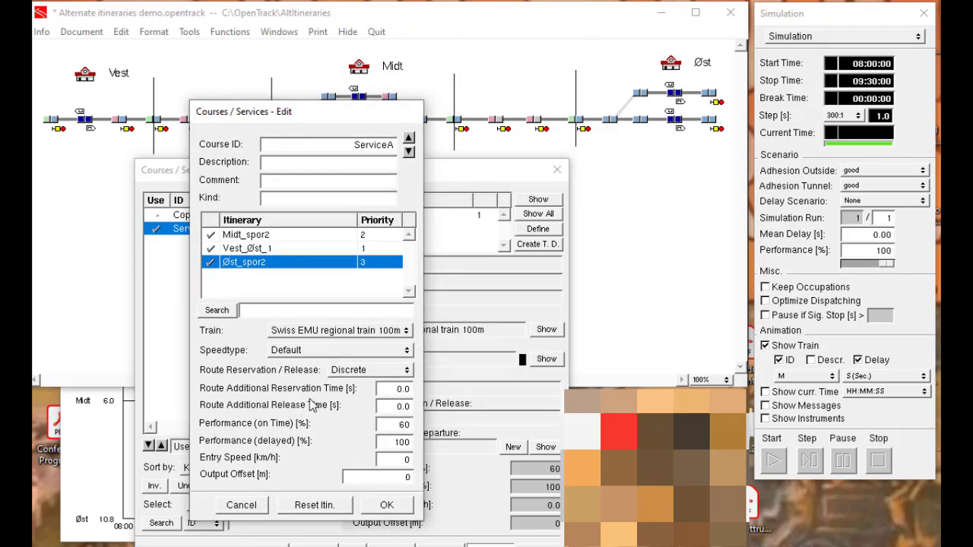
click(386, 506)
click(558, 172)
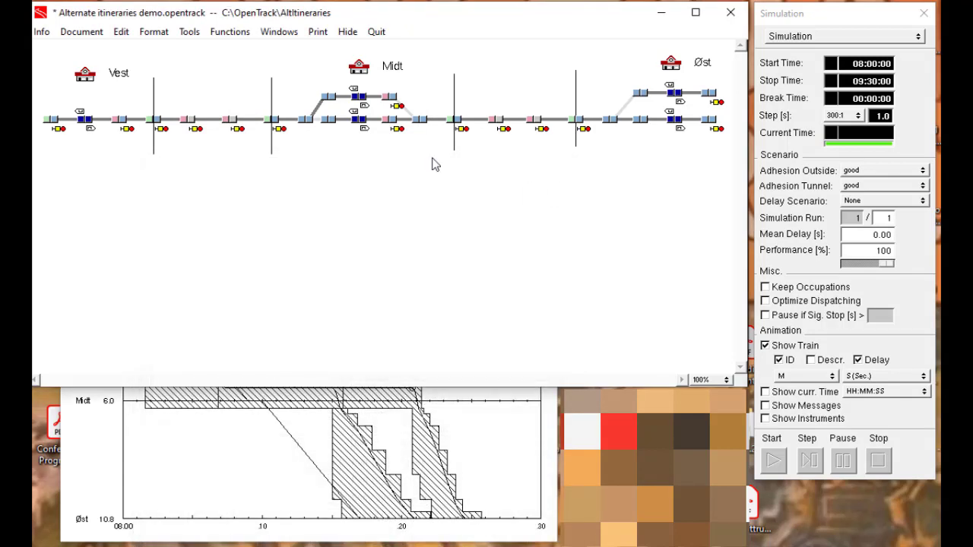
- Examine which track sections the itineraries Midt_spor2, Vest_Øst_1 and Øst_spor2 cover in the track layout
click(189, 32)
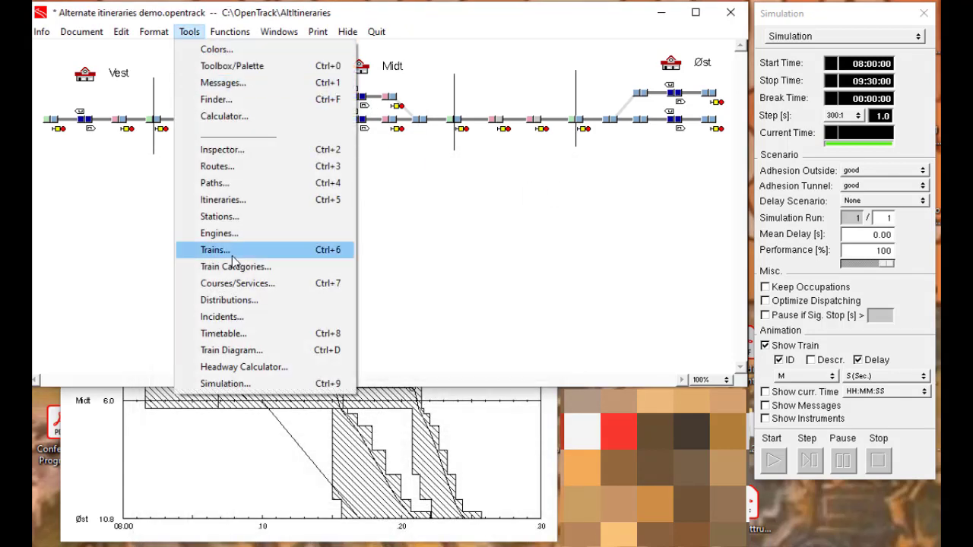
click(222, 200)
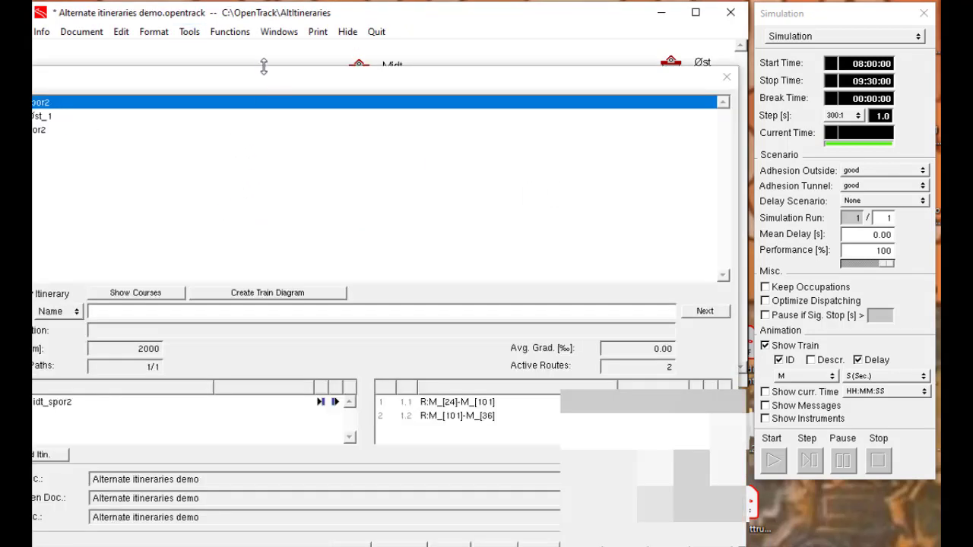
drag(260, 80, 375, 157)
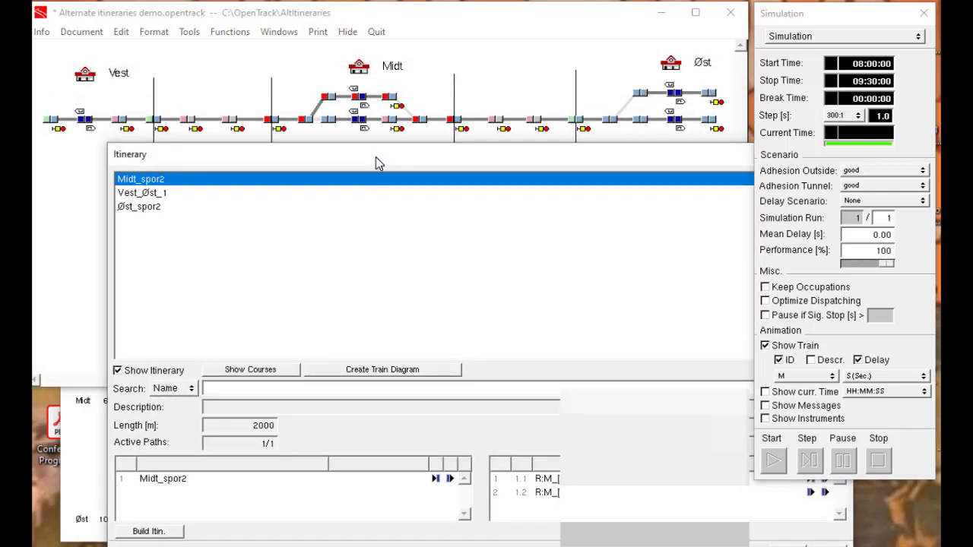
click(151, 218)
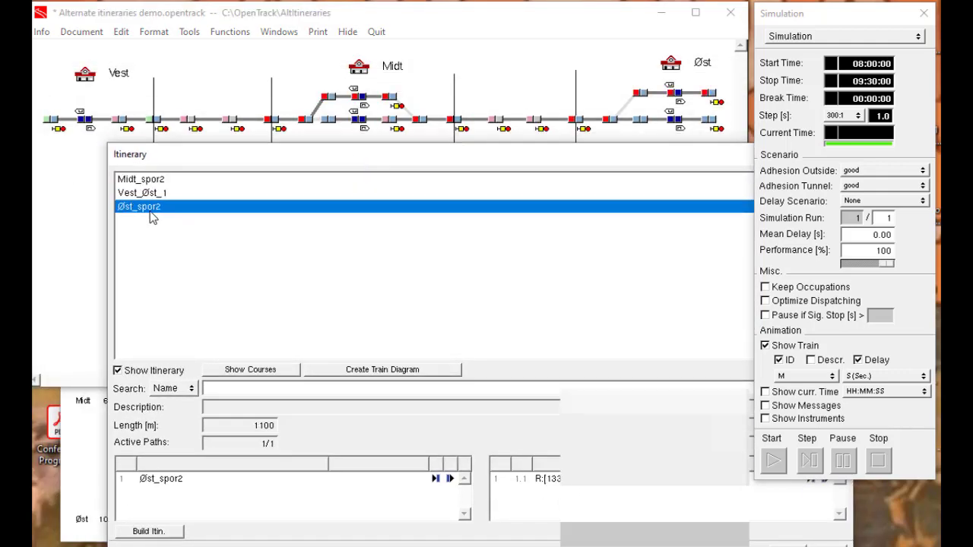
drag(301, 155, 301, 168)
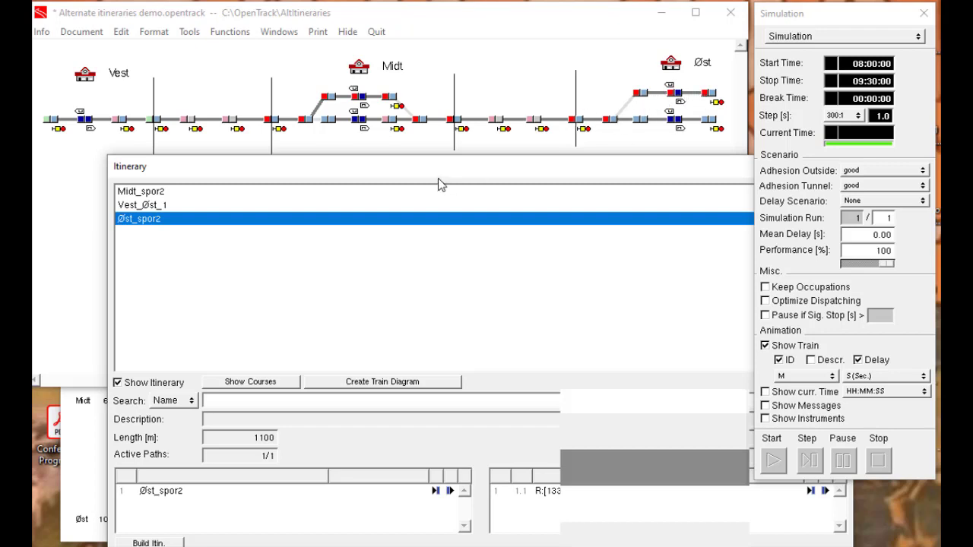
click(173, 205)
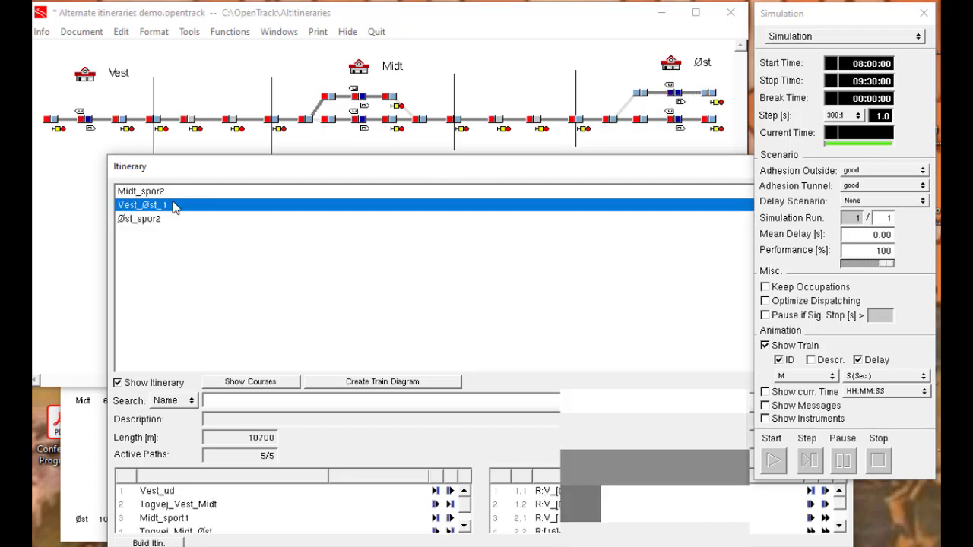
click(159, 193)
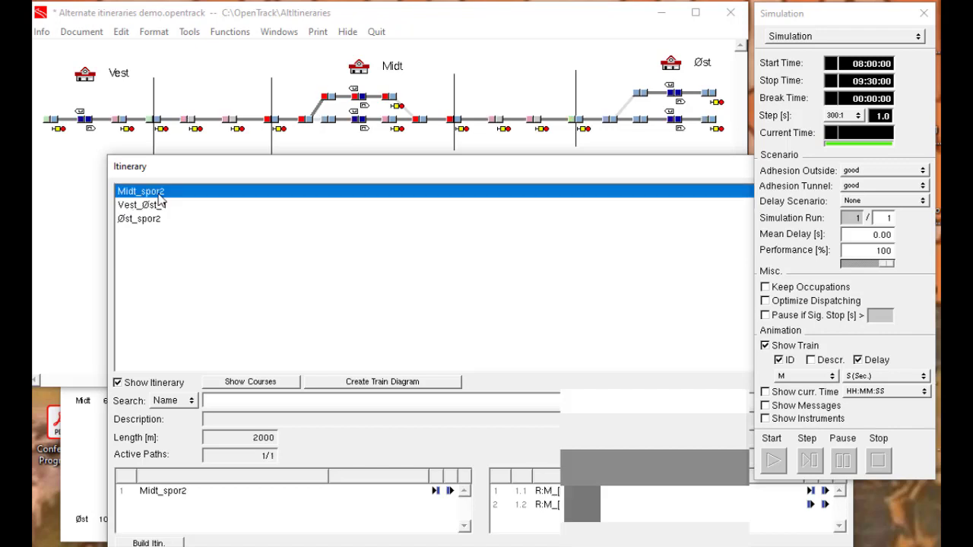
click(157, 221)
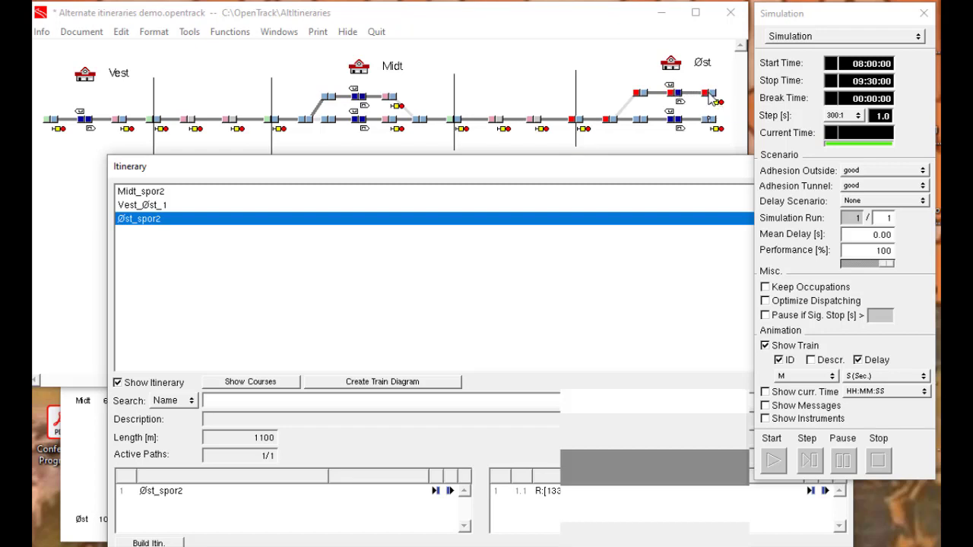
- Save the document and close the itinerary list
drag(539, 180, 421, 118)
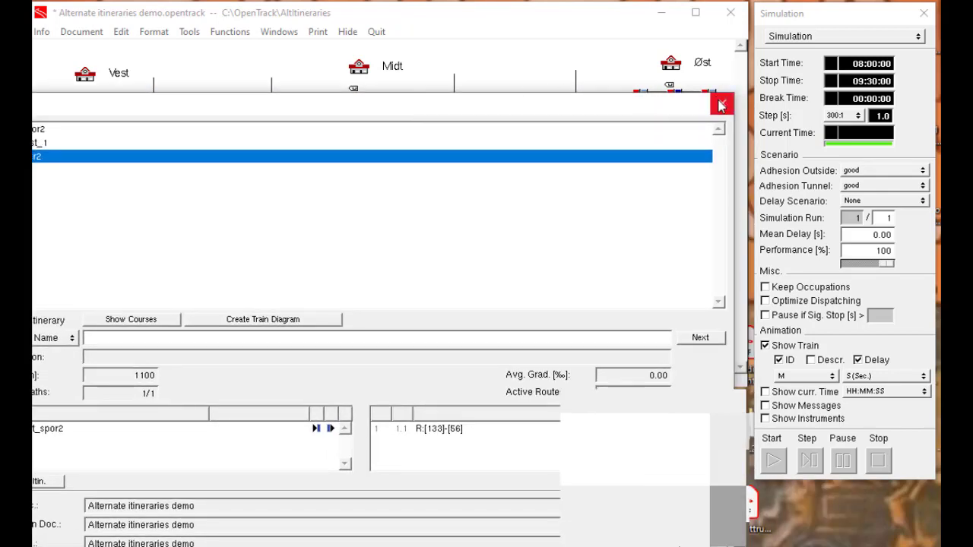
key(ctrl+s)
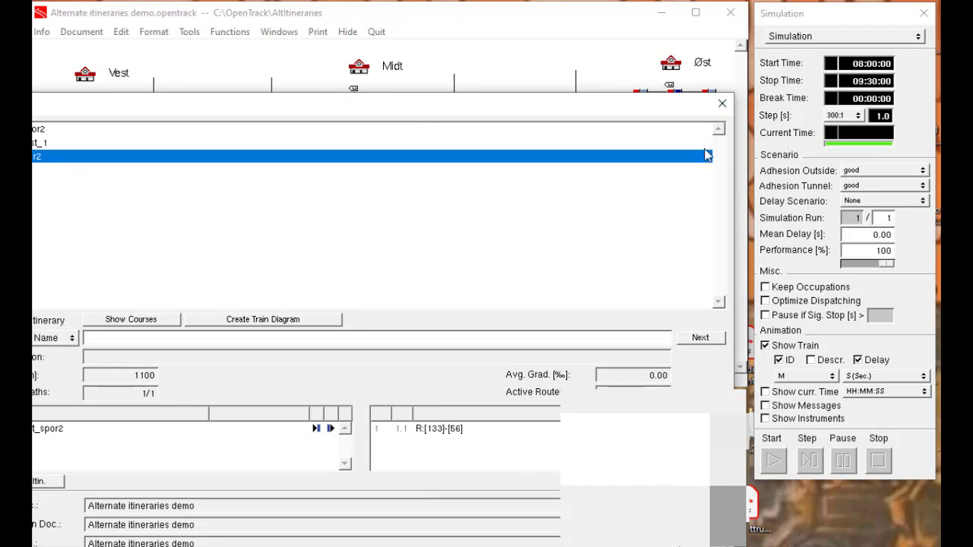
click(724, 108)
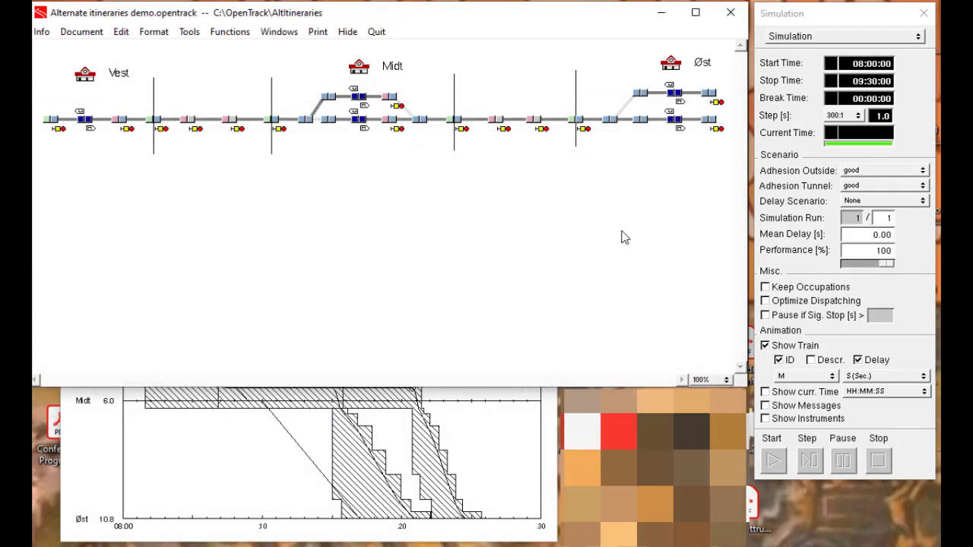
- Show only ServiceA in the timetable and set its dwell time at station M to 45 seconds
click(191, 34)
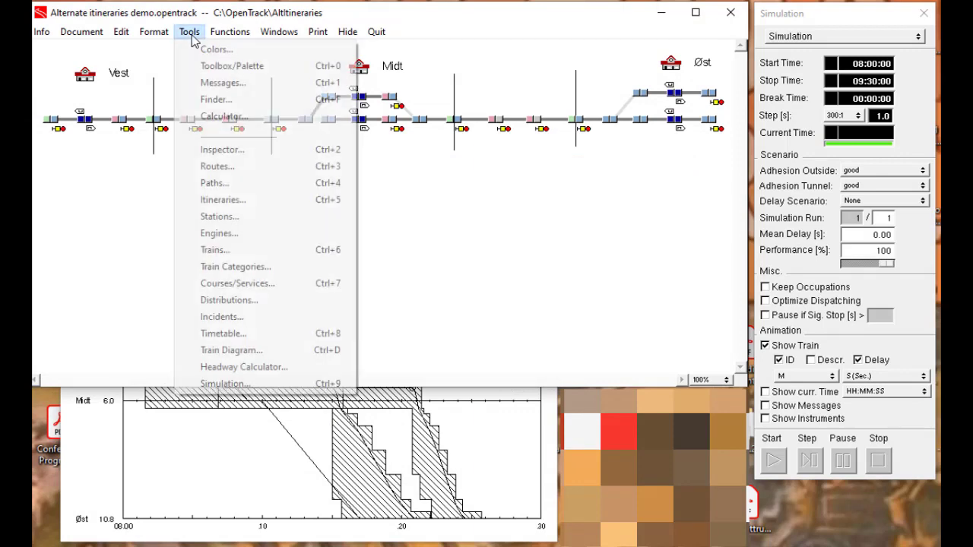
click(225, 334)
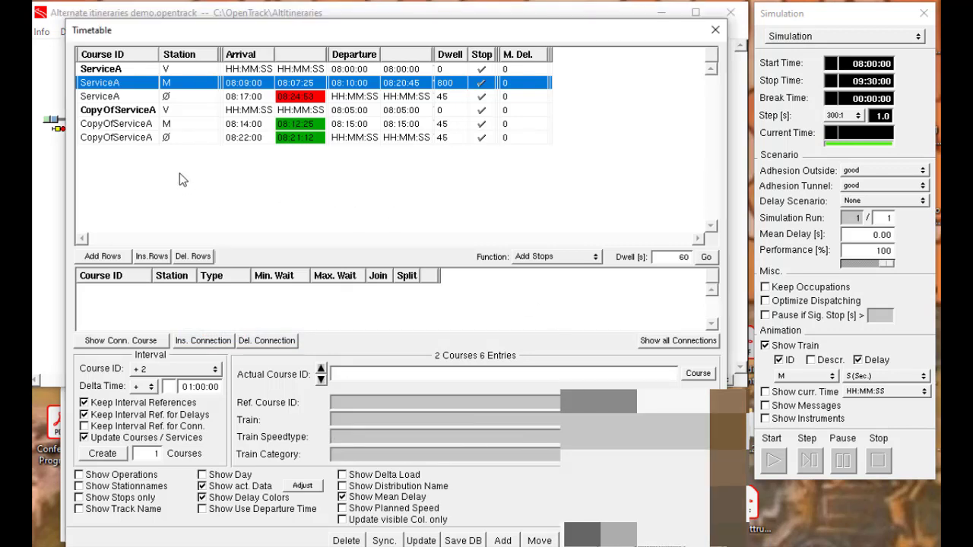
click(321, 370)
click(321, 370)
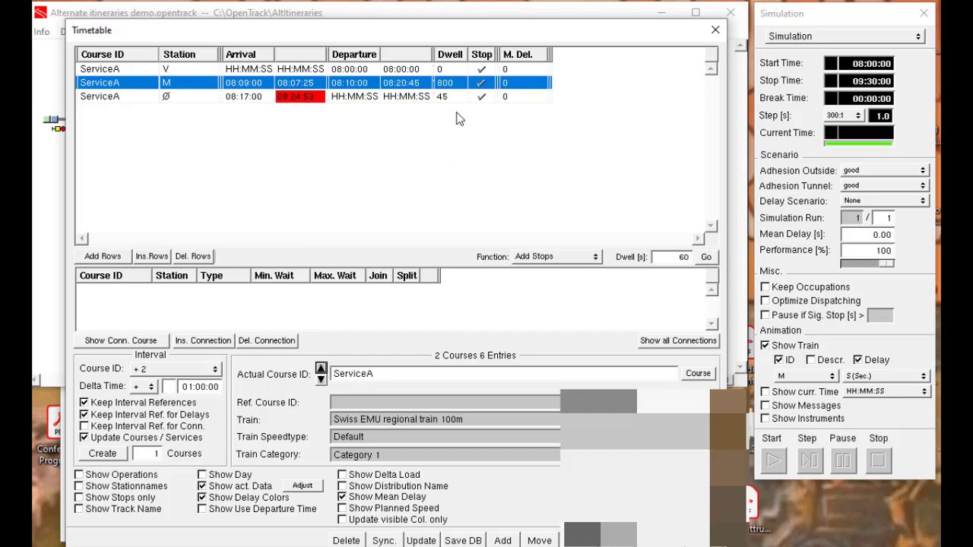
click(456, 86)
text(45)
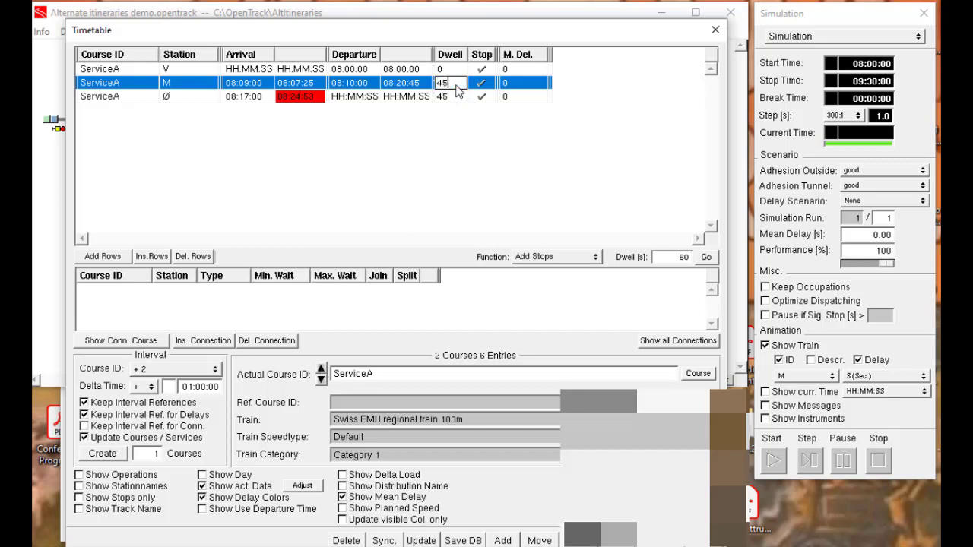
key(Return)
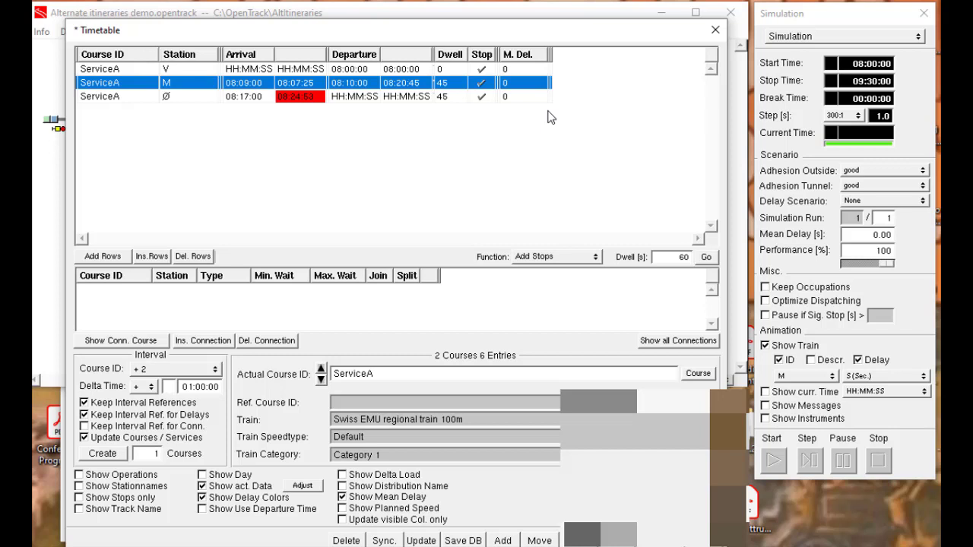
- Set ServiceA's mean delay to 240 at both station M and station Ø
double_click(523, 83)
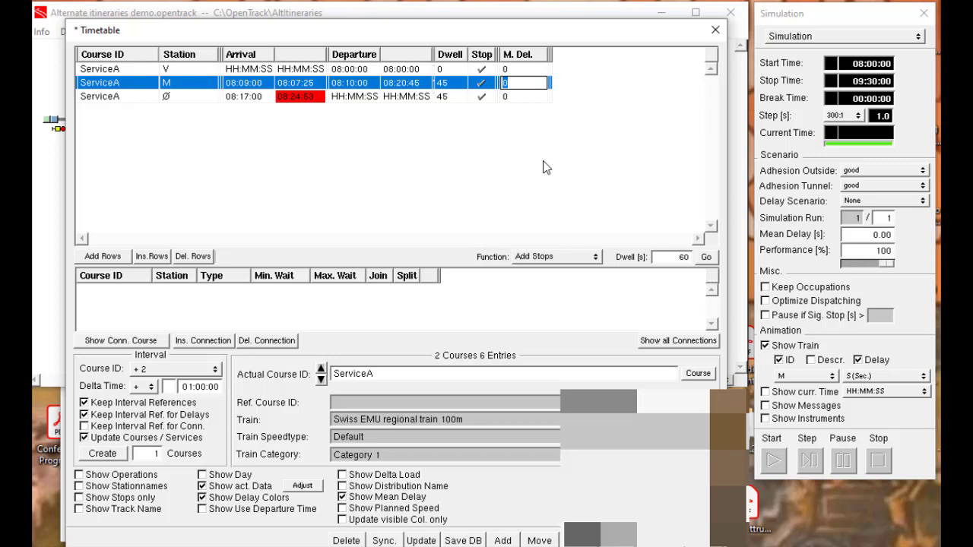
text(240)
click(532, 98)
text(240)
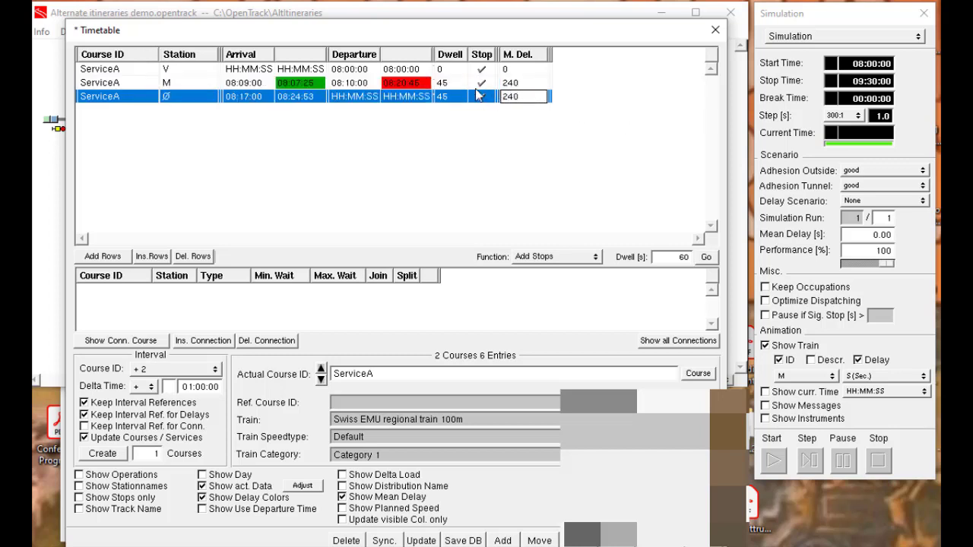
click(480, 157)
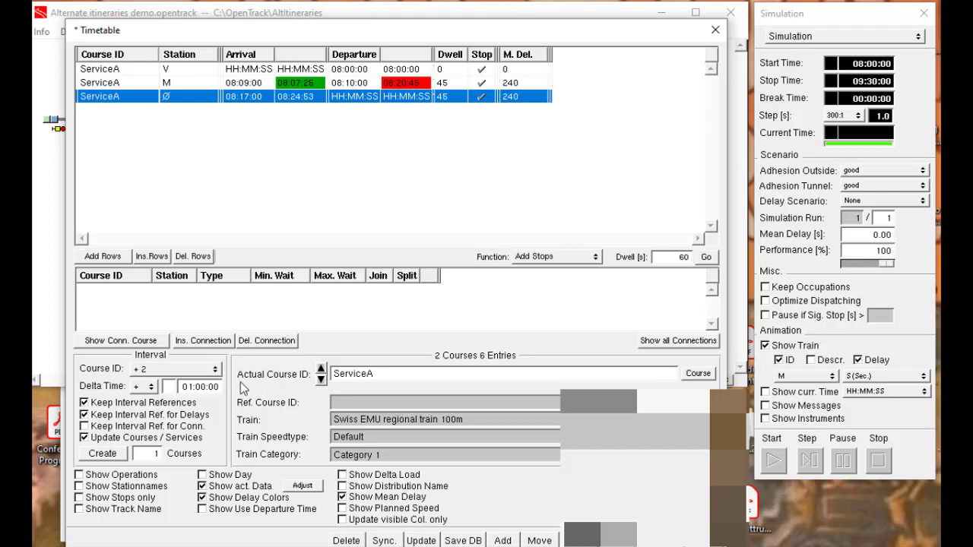
- Create 11 further courses from ServiceA at a time interval of 00:05:00
drag(183, 387, 243, 393)
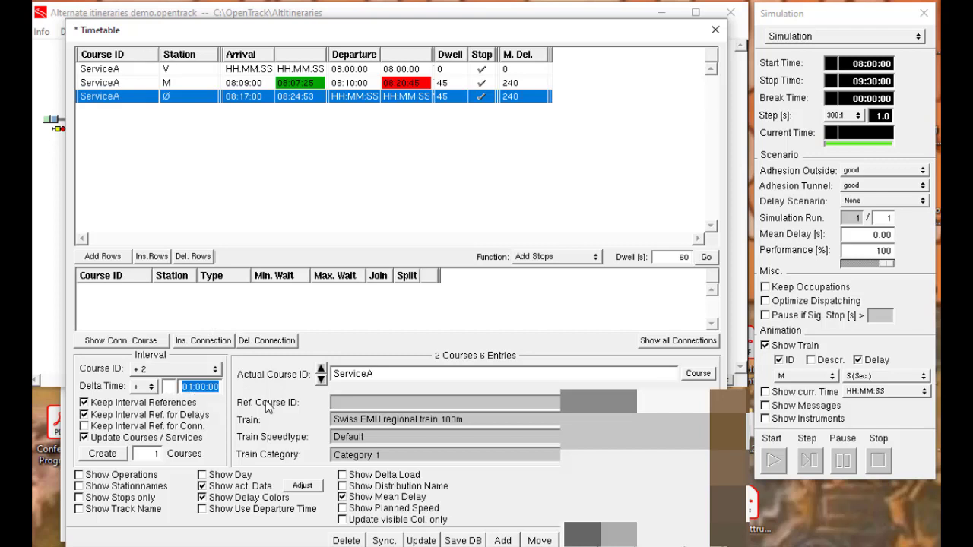
text(0:05:00)
key(Return)
click(144, 456)
text(1)
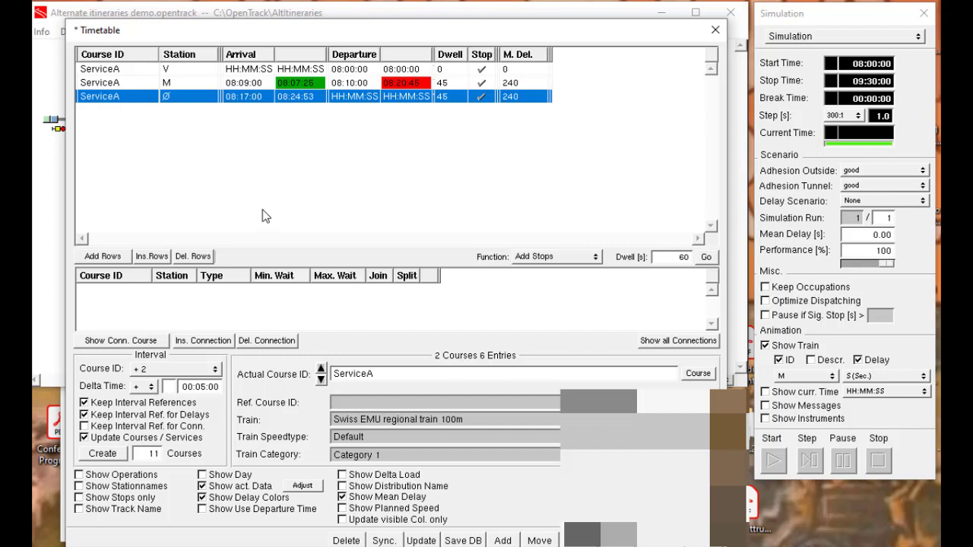
click(89, 455)
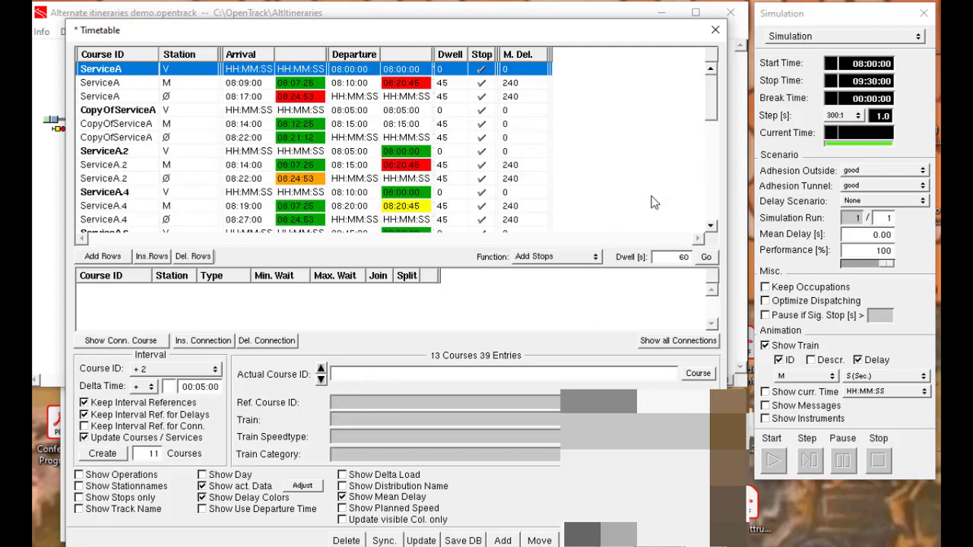
- Look through the timetable entries of CopyOfServiceA, ServiceA.2 and ServiceA.4
click(127, 111)
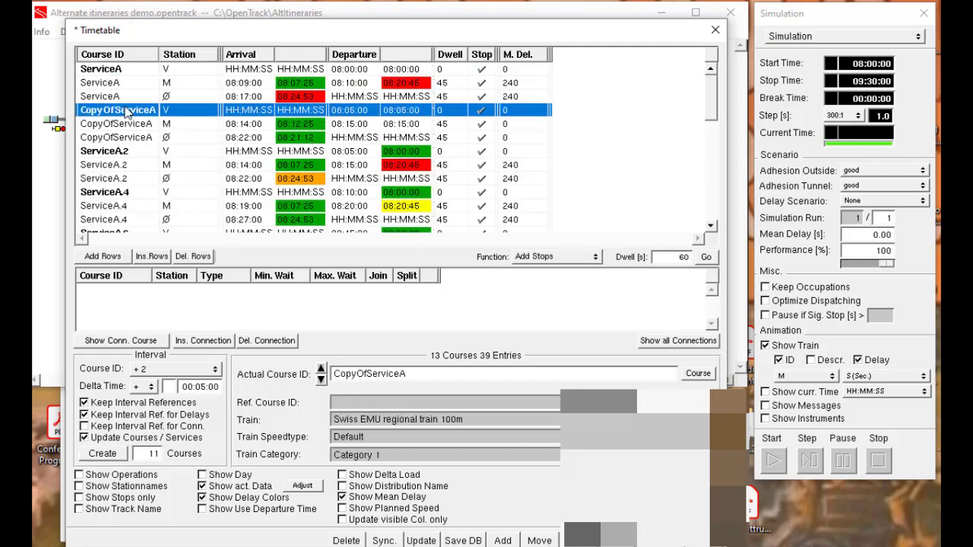
click(131, 152)
click(134, 195)
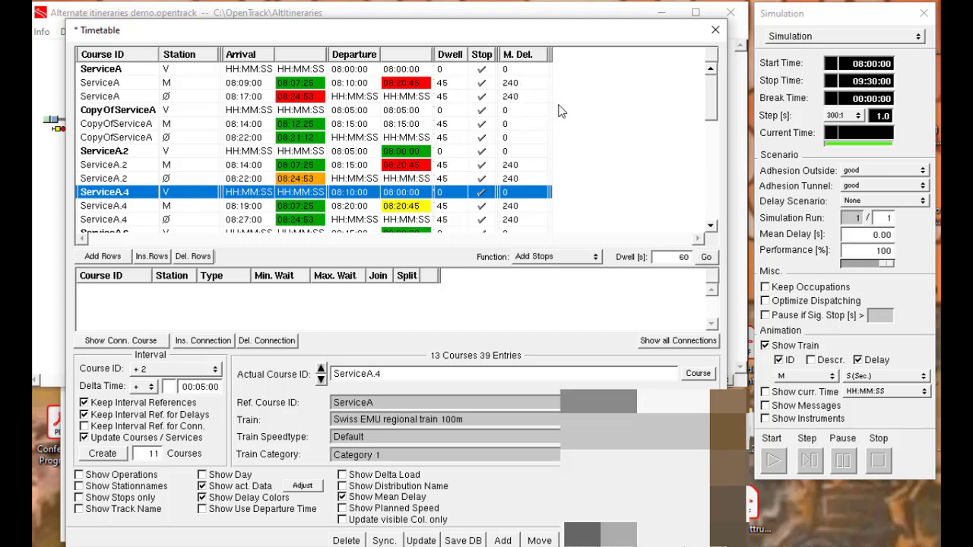
drag(709, 114, 718, 67)
- Close the timetable and bring the Vest - Øst train diagram to the front without its settings panel
click(716, 29)
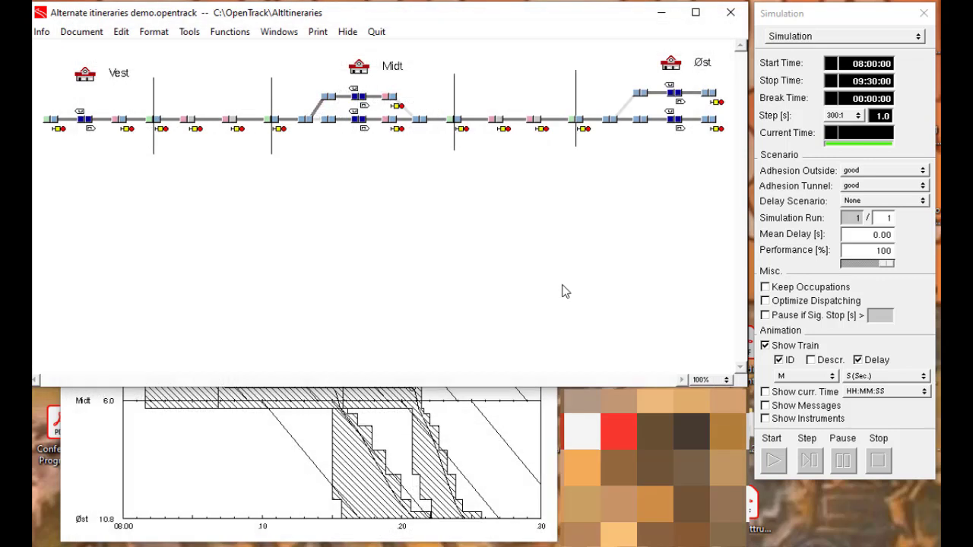
click(513, 418)
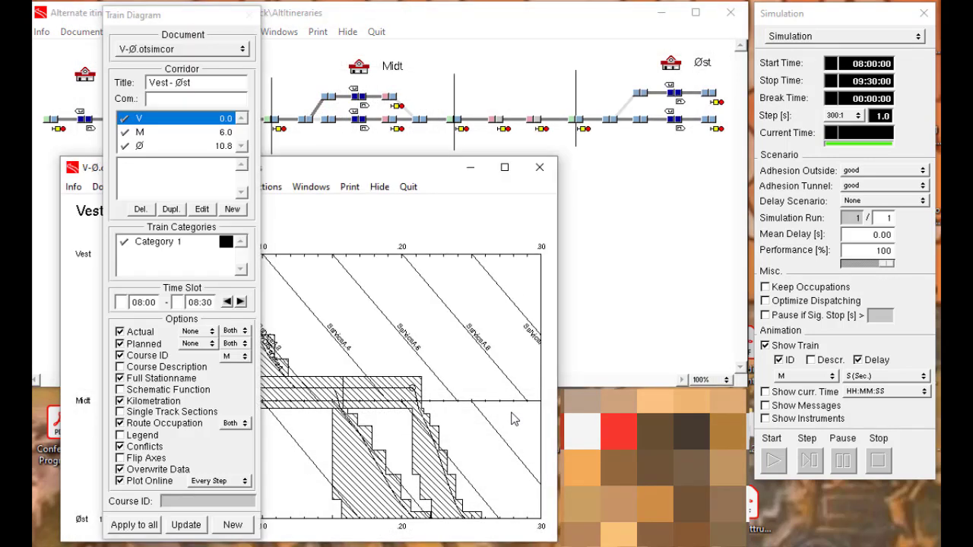
click(254, 23)
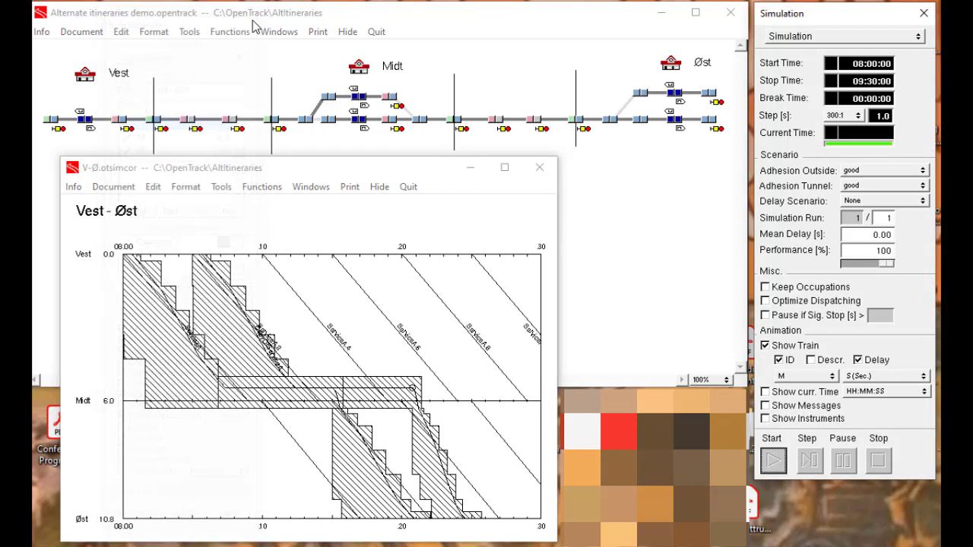
- Zoom the Vest - Øst train diagram out to 08:00–09:00 and run the simulation without a delay scenario
right_click(460, 223)
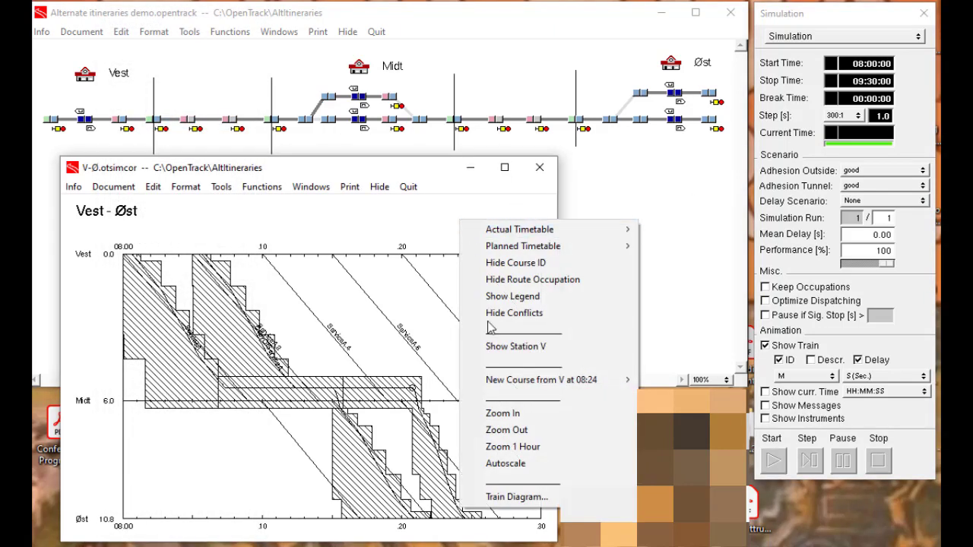
click(507, 431)
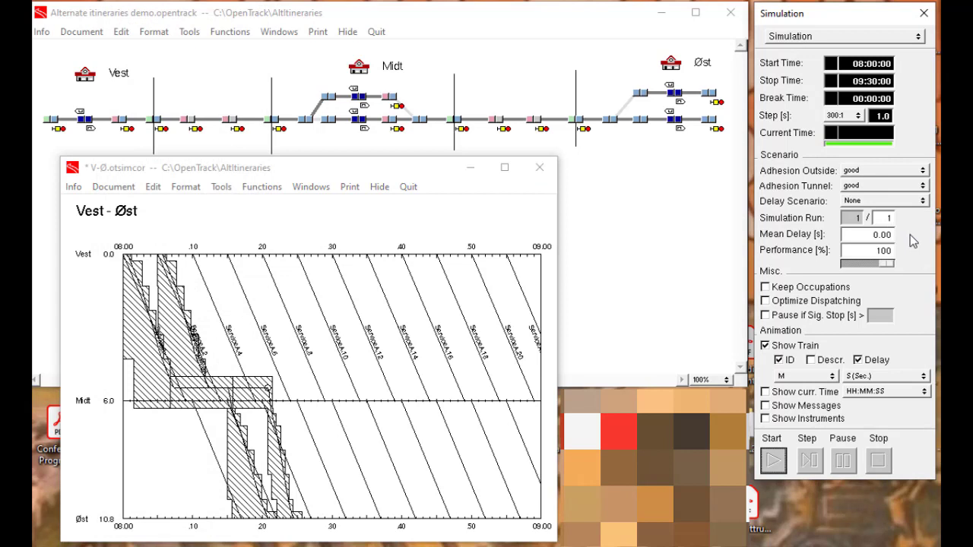
click(773, 460)
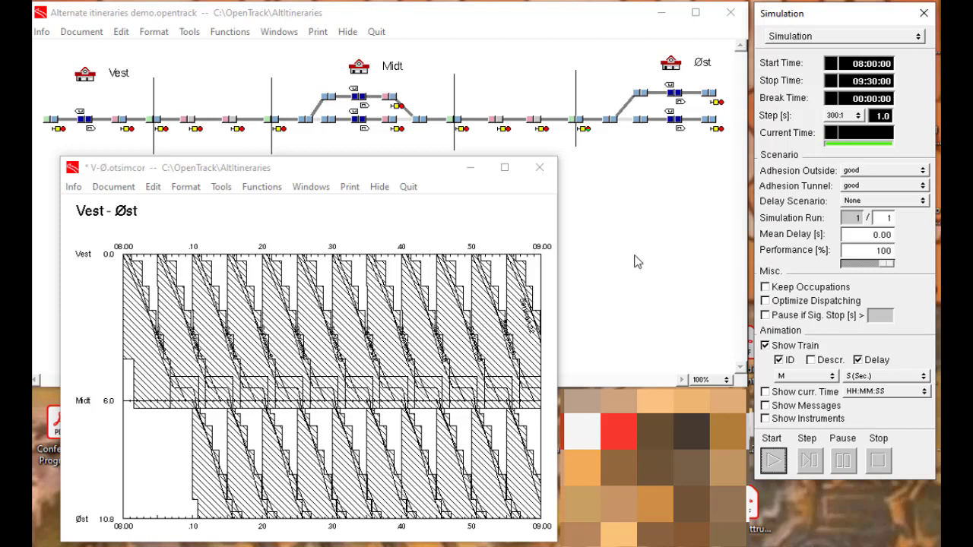
- Bring the Vest - Øst train diagram back to the front without its settings panel and place it clear of the track layout
click(584, 205)
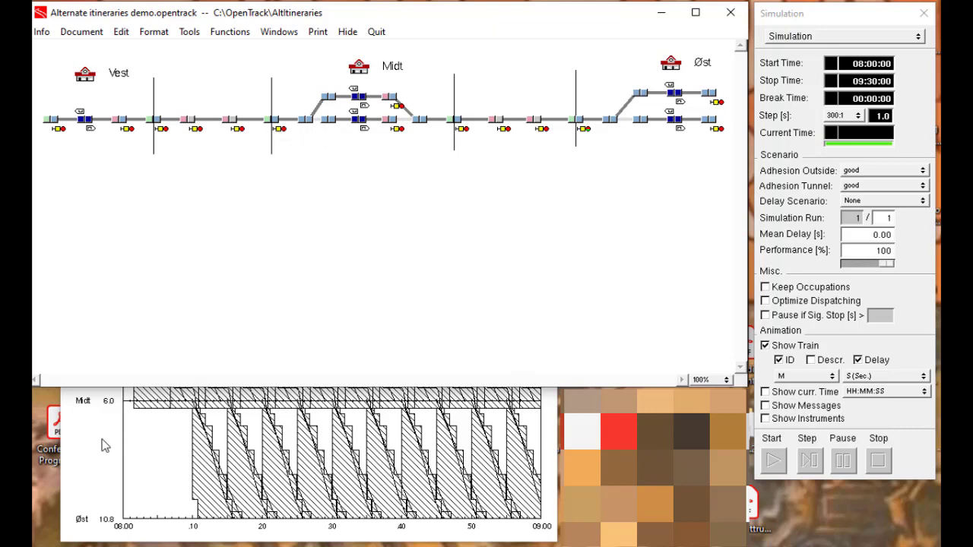
click(88, 441)
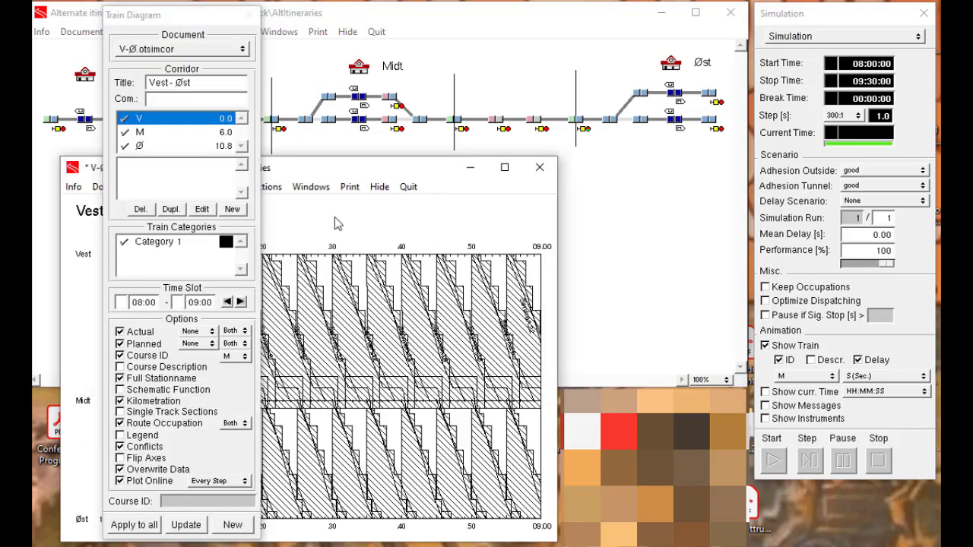
click(250, 14)
drag(421, 176, 418, 195)
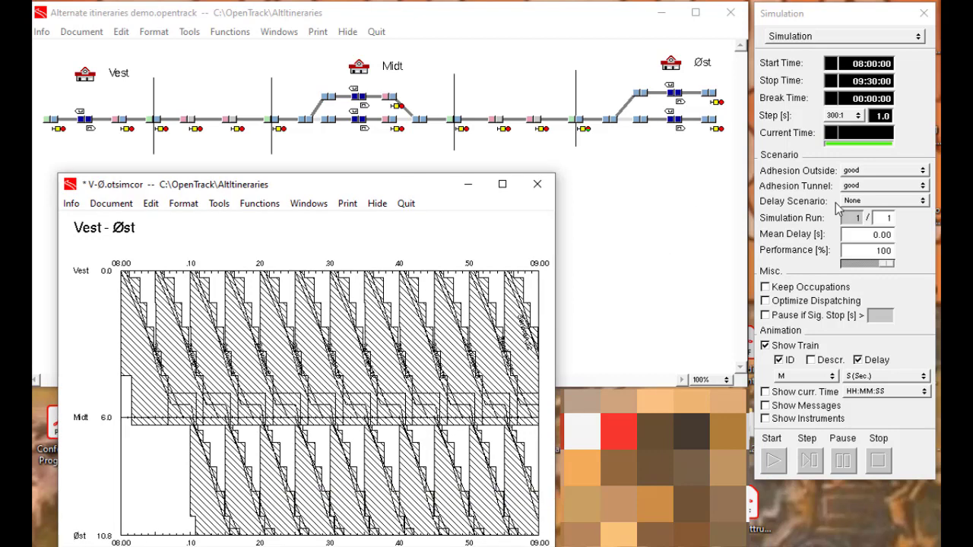
- Set the simulation's delay scenario to No. 5 and run the simulation
click(882, 203)
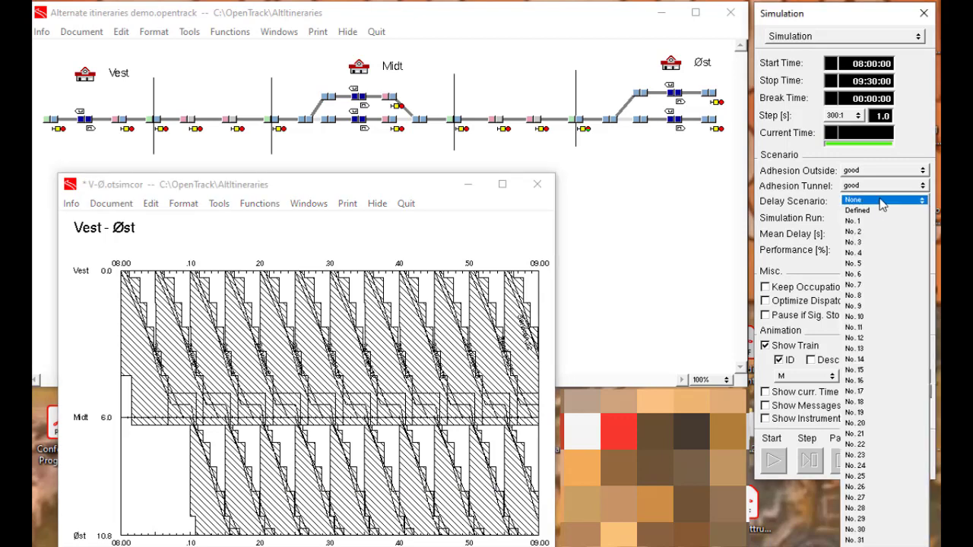
click(880, 264)
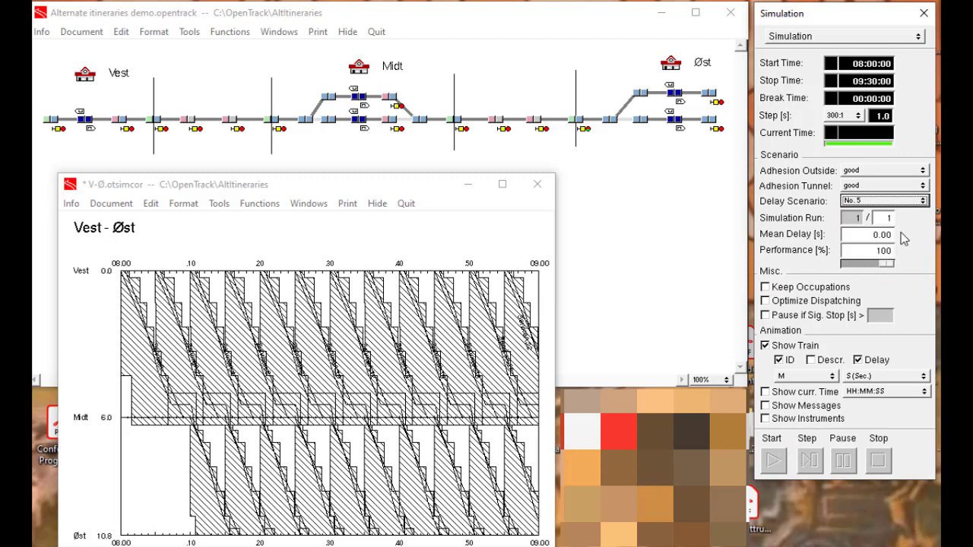
click(903, 202)
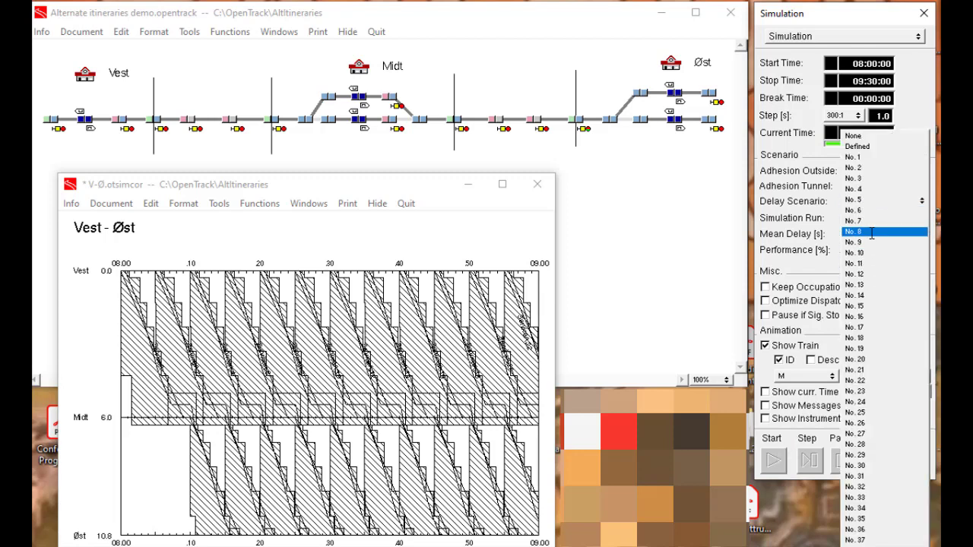
click(870, 201)
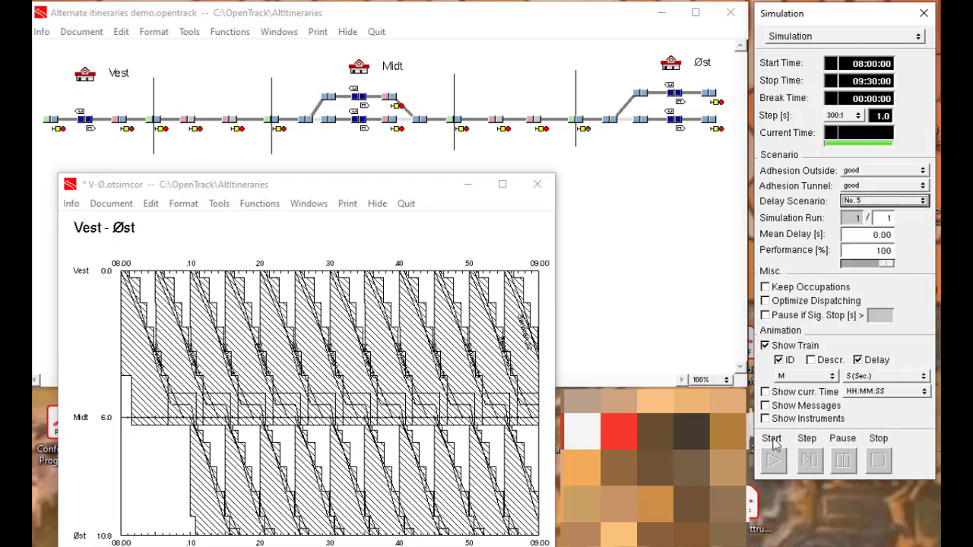
click(774, 460)
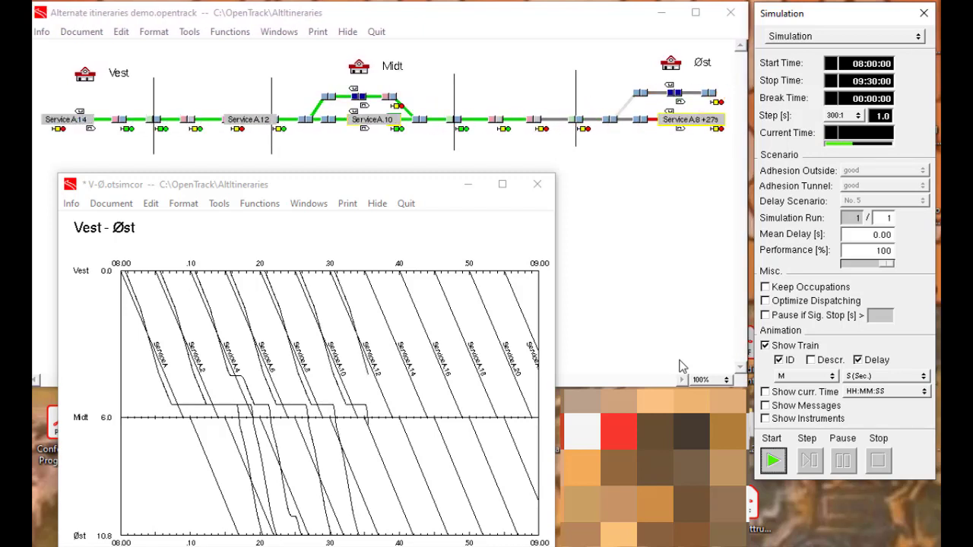
- Move the train diagram window up over the track layout and enlarge it to about the full width of the layout window
click(368, 183)
drag(368, 183, 368, 165)
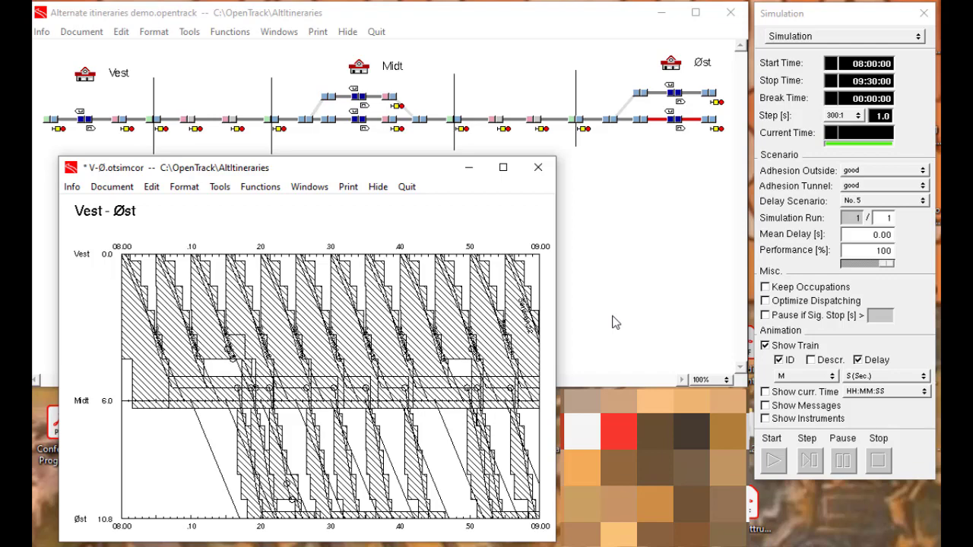
drag(415, 167, 388, 28)
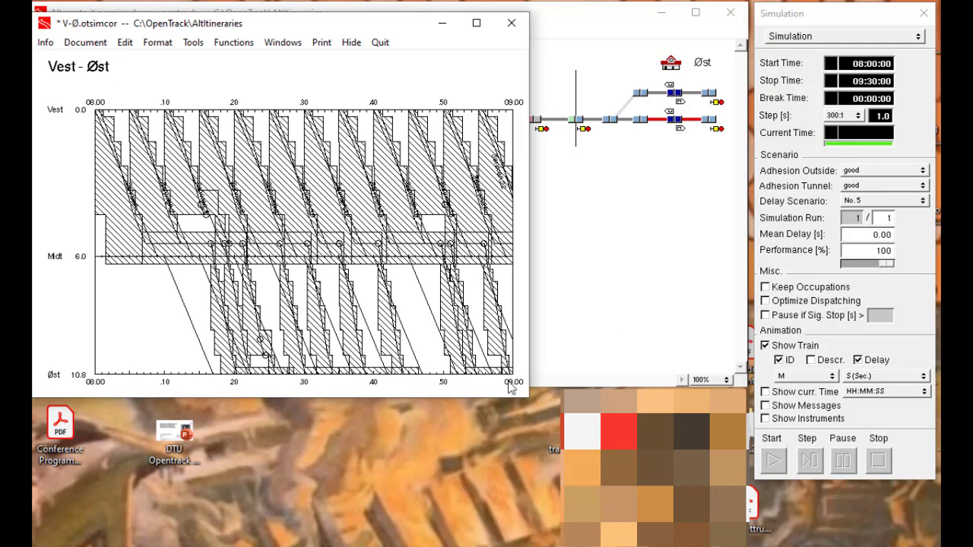
mouse_move(526, 399)
mouse_down()
mouse_move(715, 525)
mouse_move(753, 536)
mouse_move(741, 538)
mouse_up()
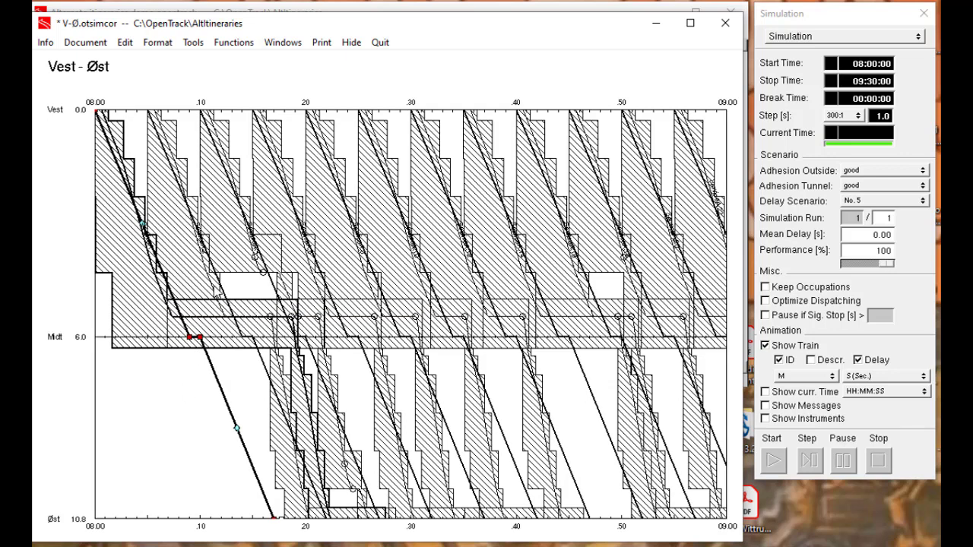
- Highlight successive courses in the train diagram to examine their delays, conflicts and route occupations around Midt
click(221, 284)
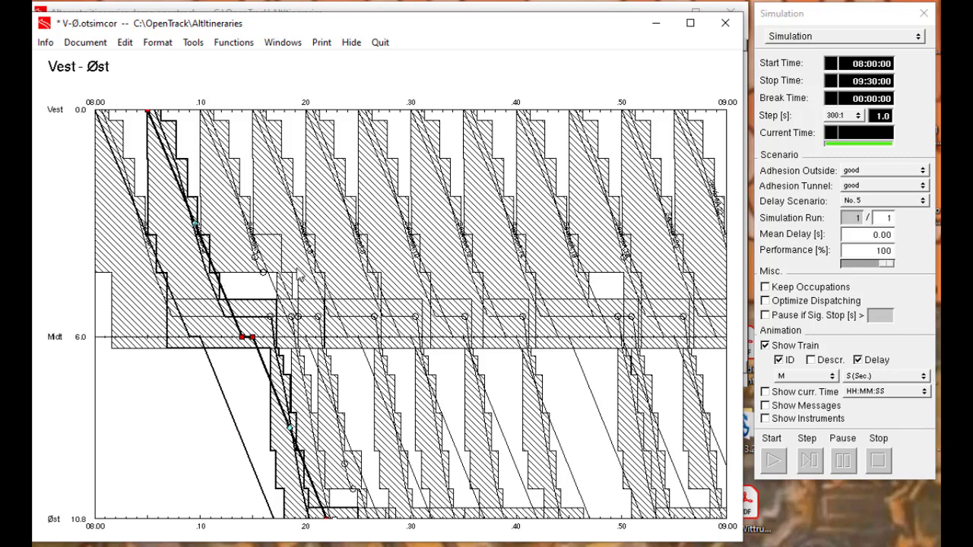
click(286, 300)
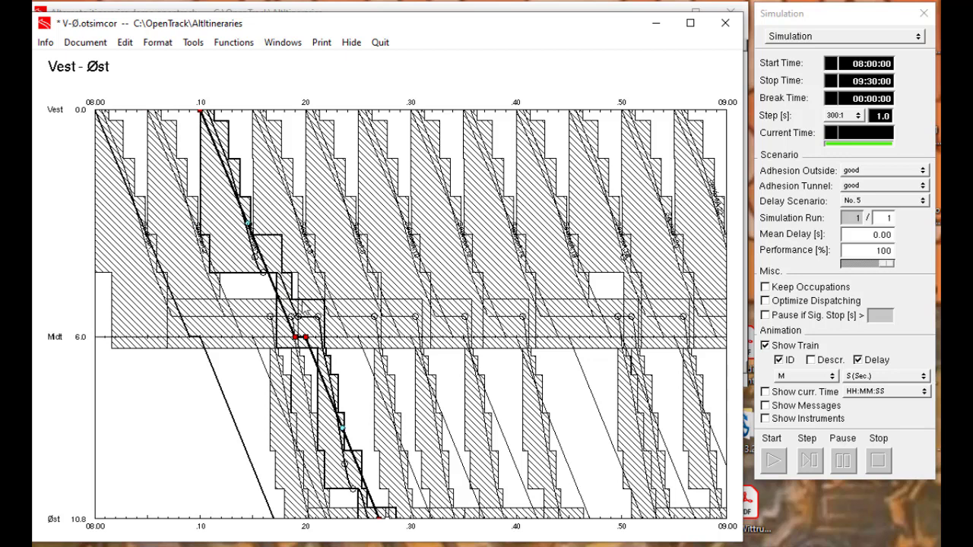
click(326, 307)
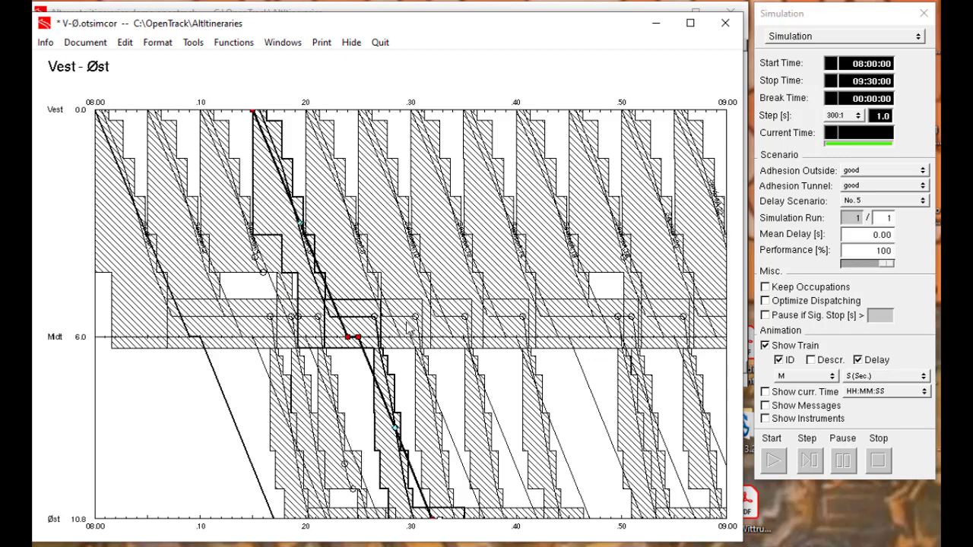
click(404, 323)
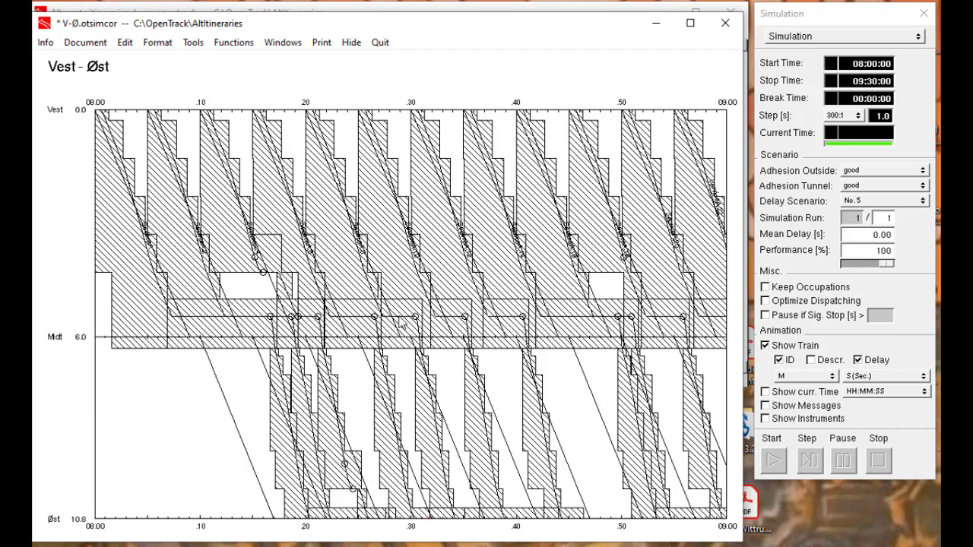
click(400, 337)
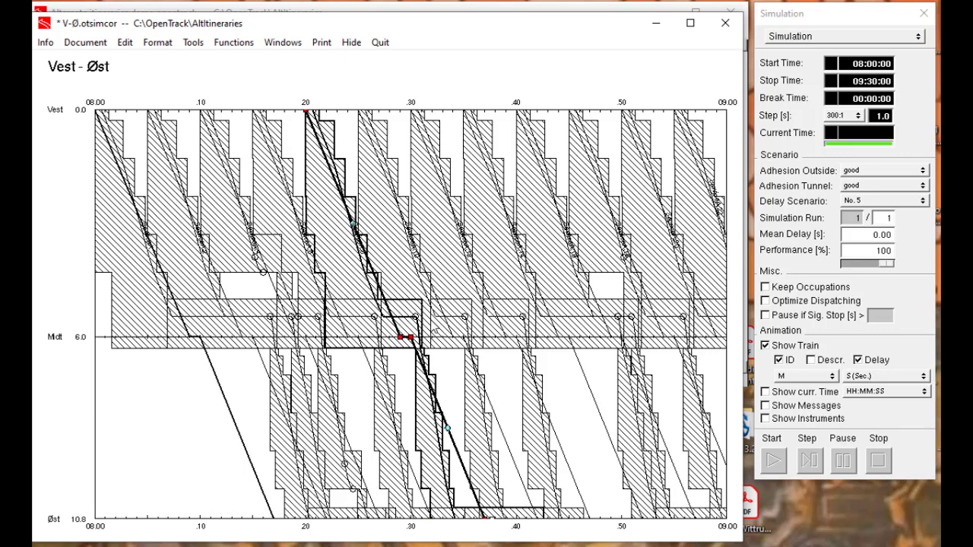
click(454, 328)
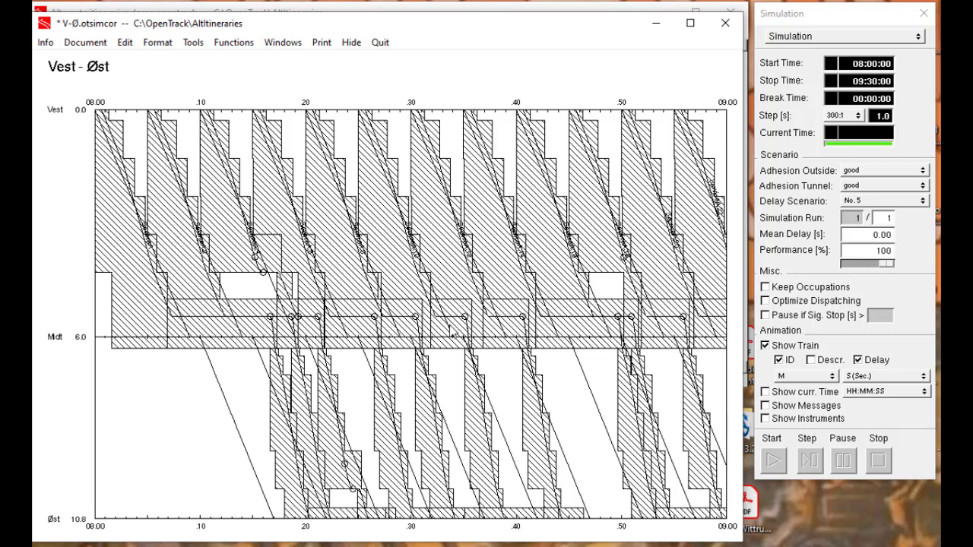
click(451, 336)
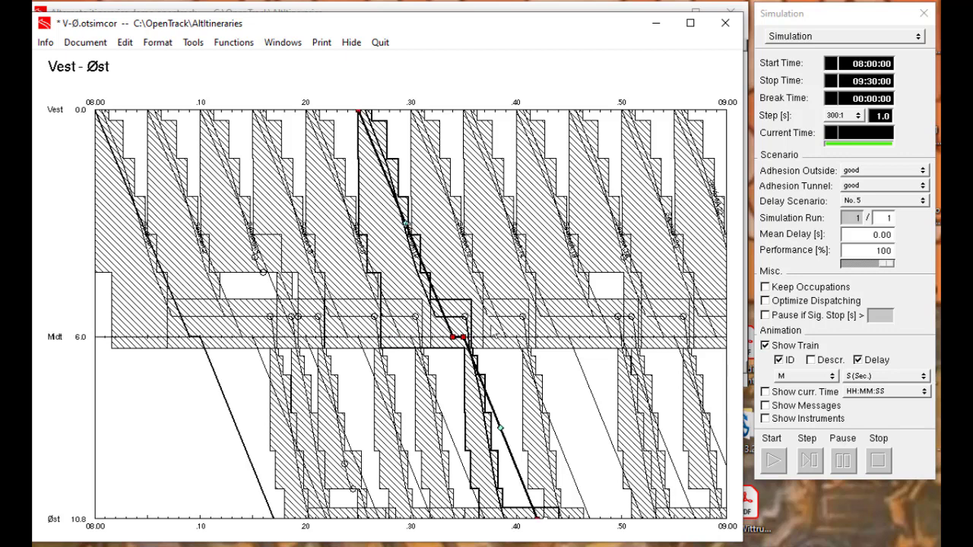
click(610, 337)
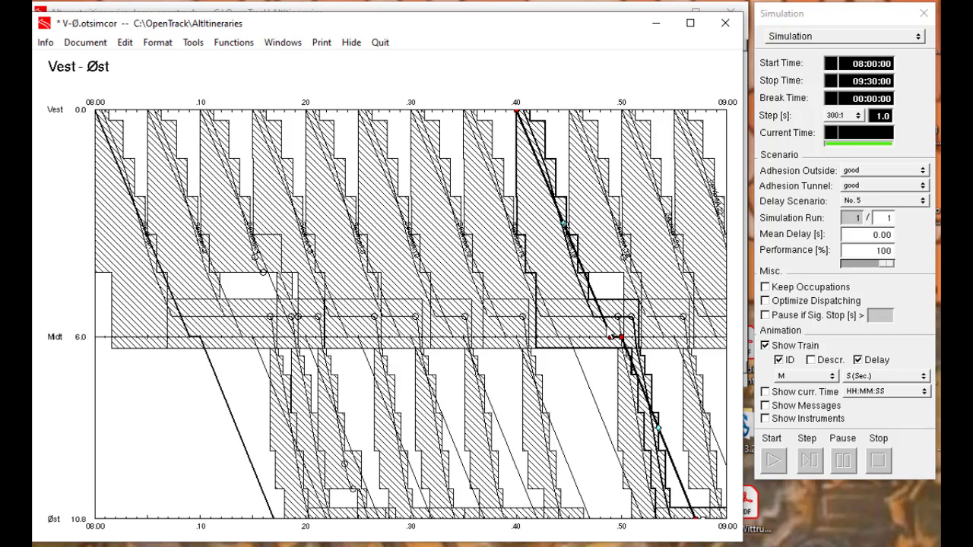
click(580, 323)
click(573, 345)
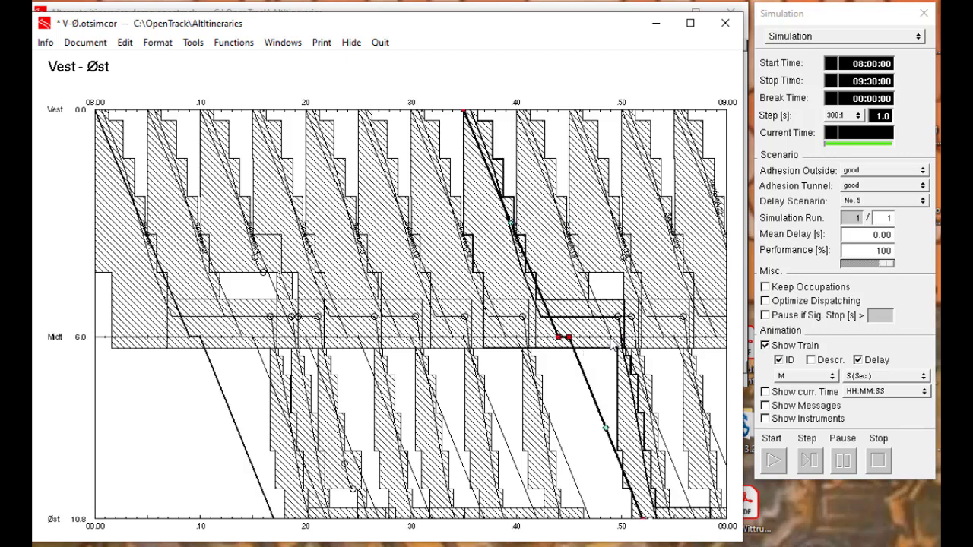
click(666, 333)
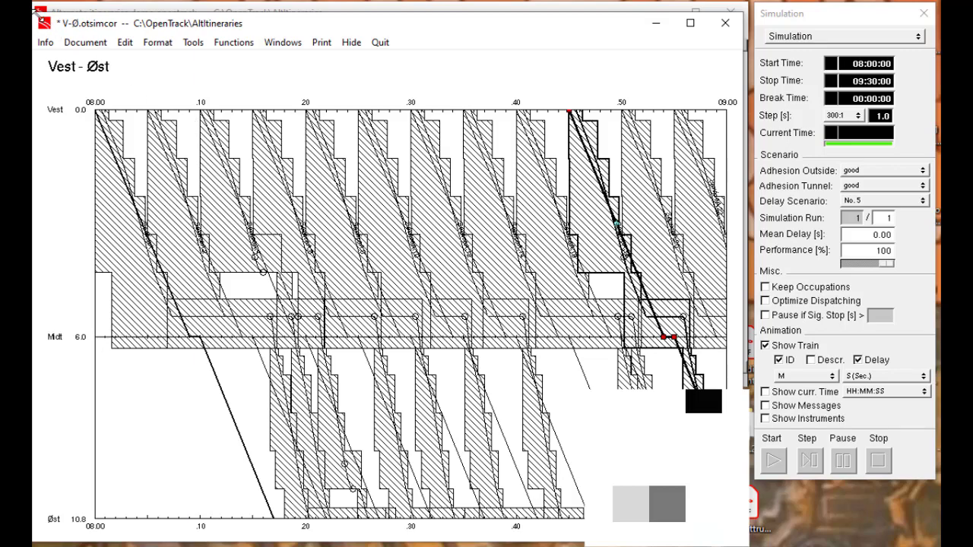
- Shrink the train diagram window and place it below the stations so the track layout is uncovered
drag(33, 12, 256, 234)
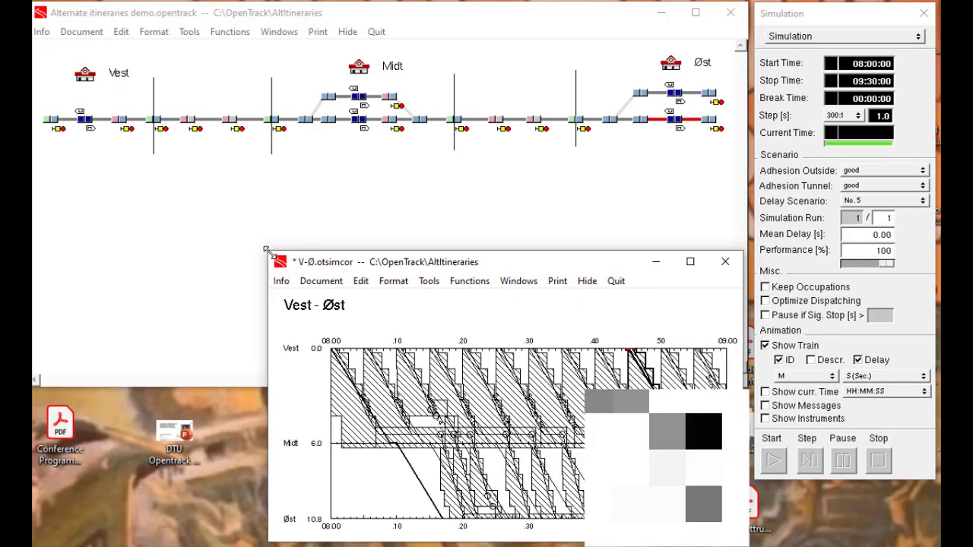
drag(482, 276, 311, 248)
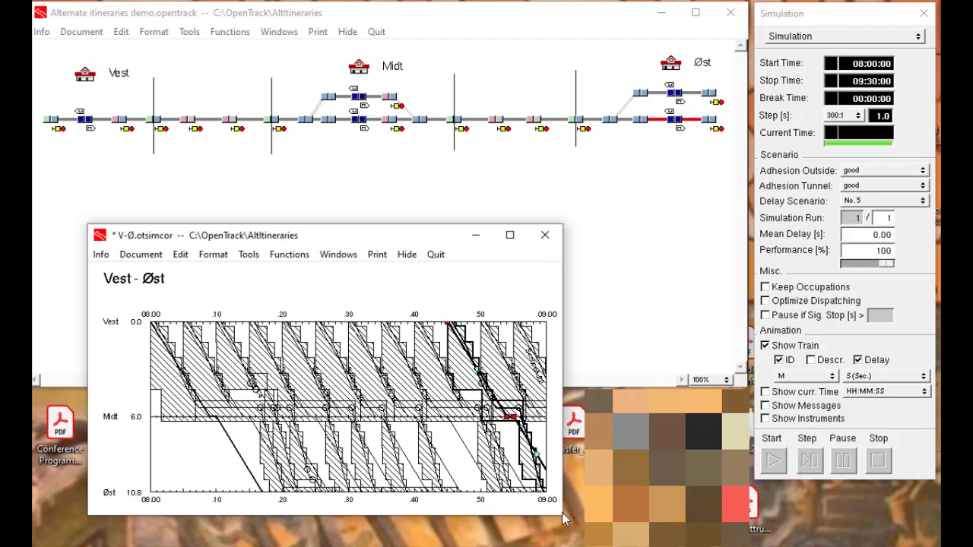
drag(559, 519, 618, 542)
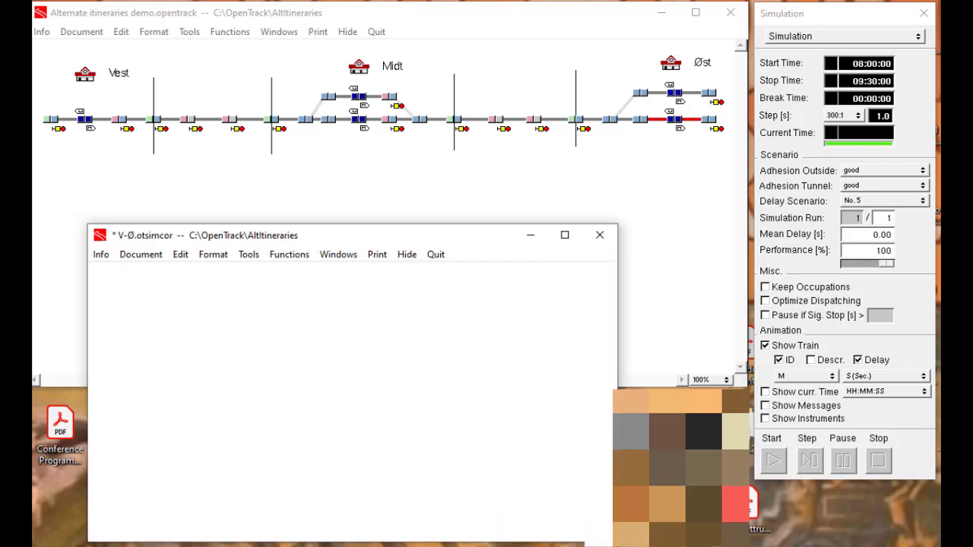
drag(454, 228, 421, 186)
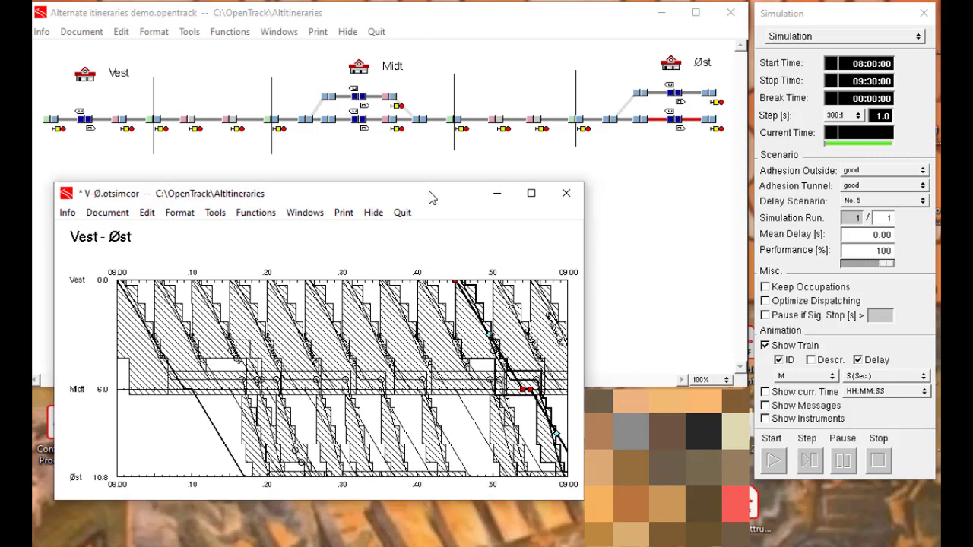